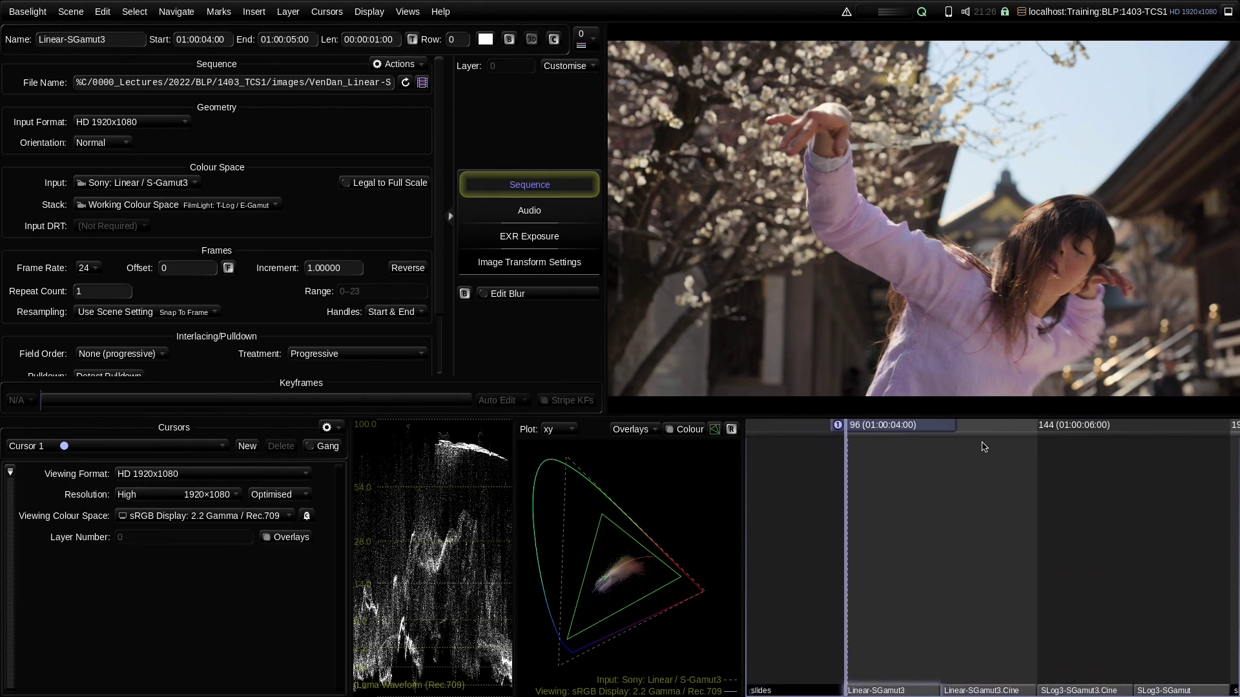
Step: Select the Linear-SGamut3 strip, try Sony: S-Log3 / S-Gamut3 as its input colour space, and restore Sony: Linear / S-Gamut3
click(884, 691)
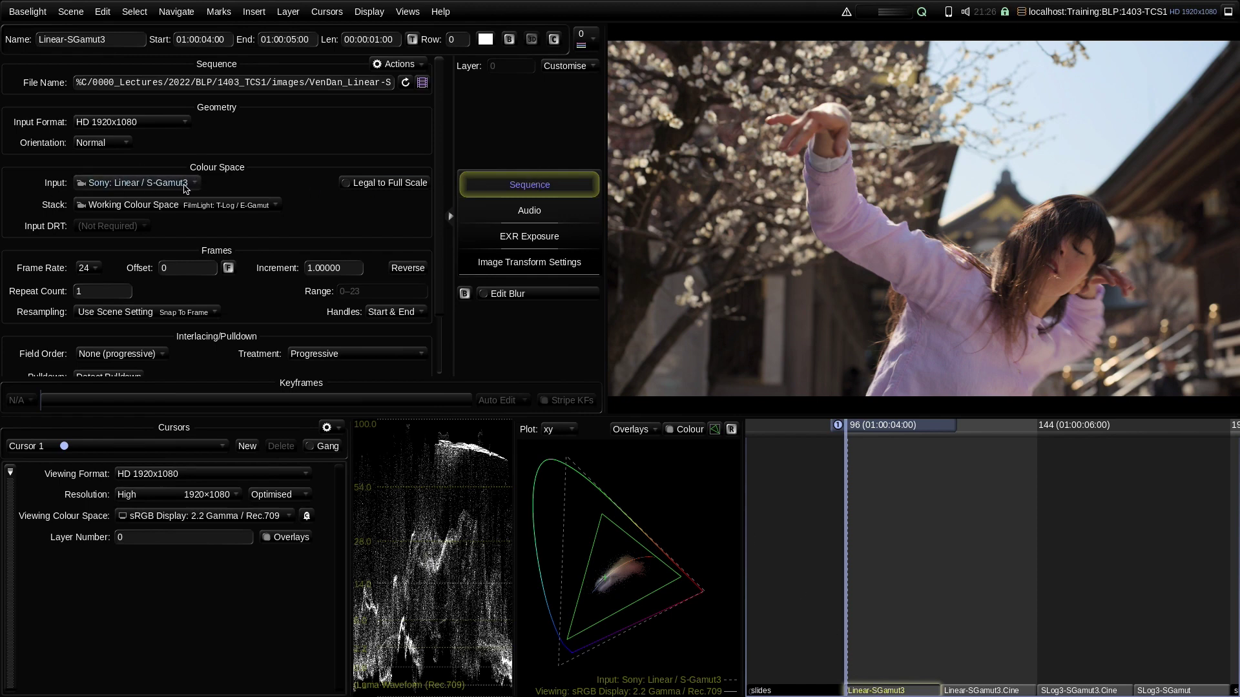
mouse_move(181, 187)
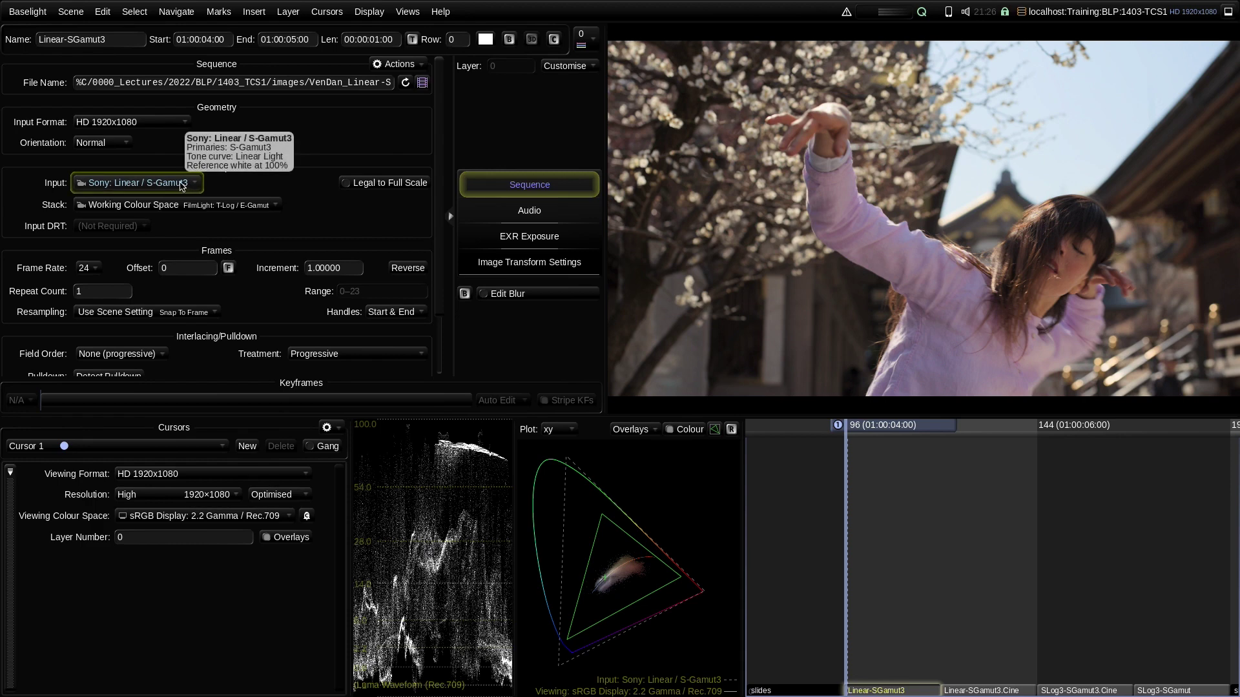
click(179, 186)
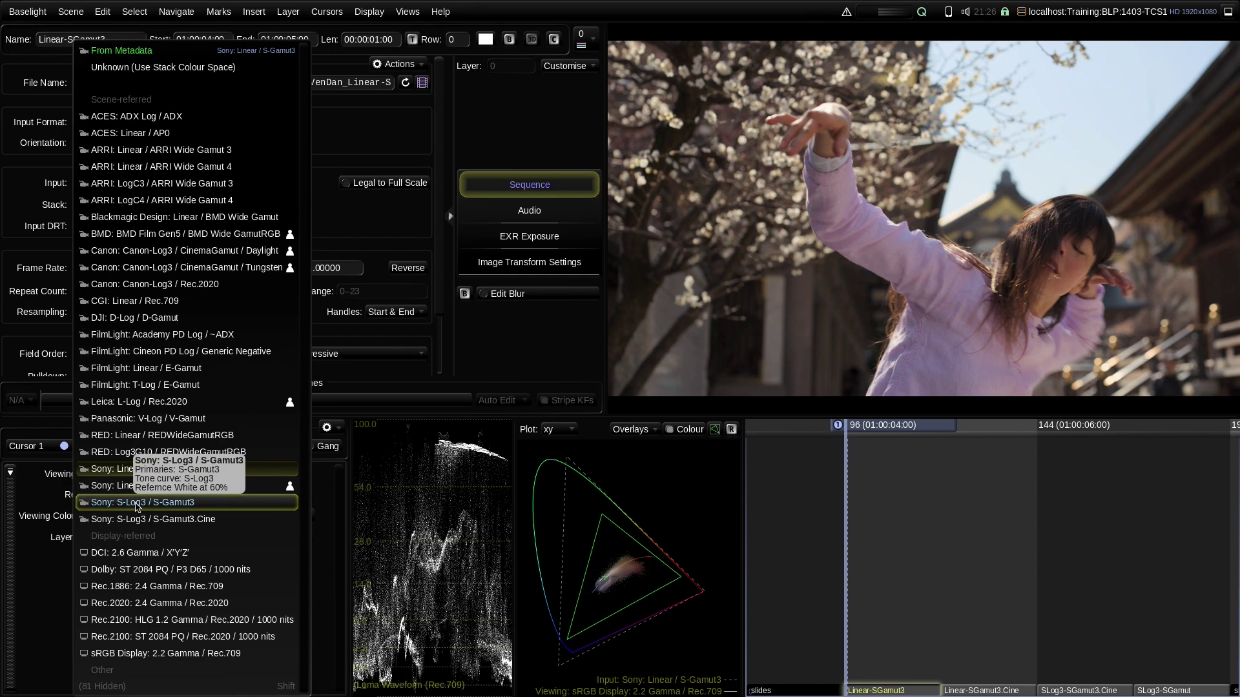
click(206, 503)
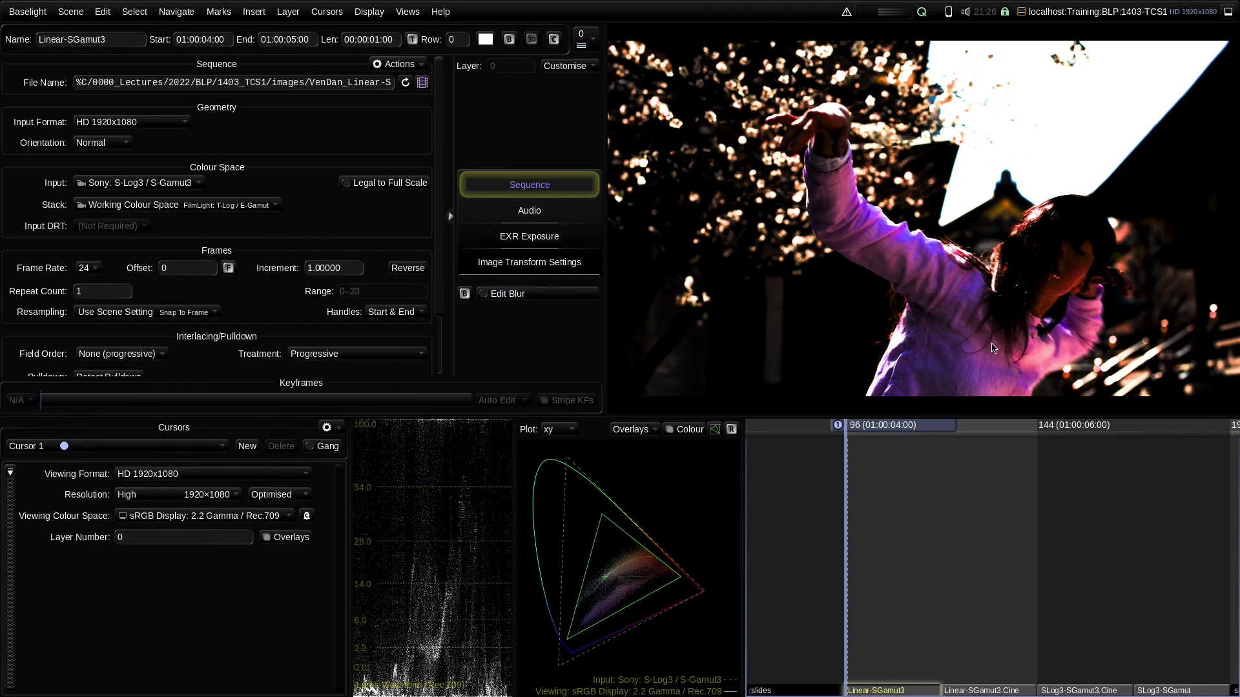
click(161, 185)
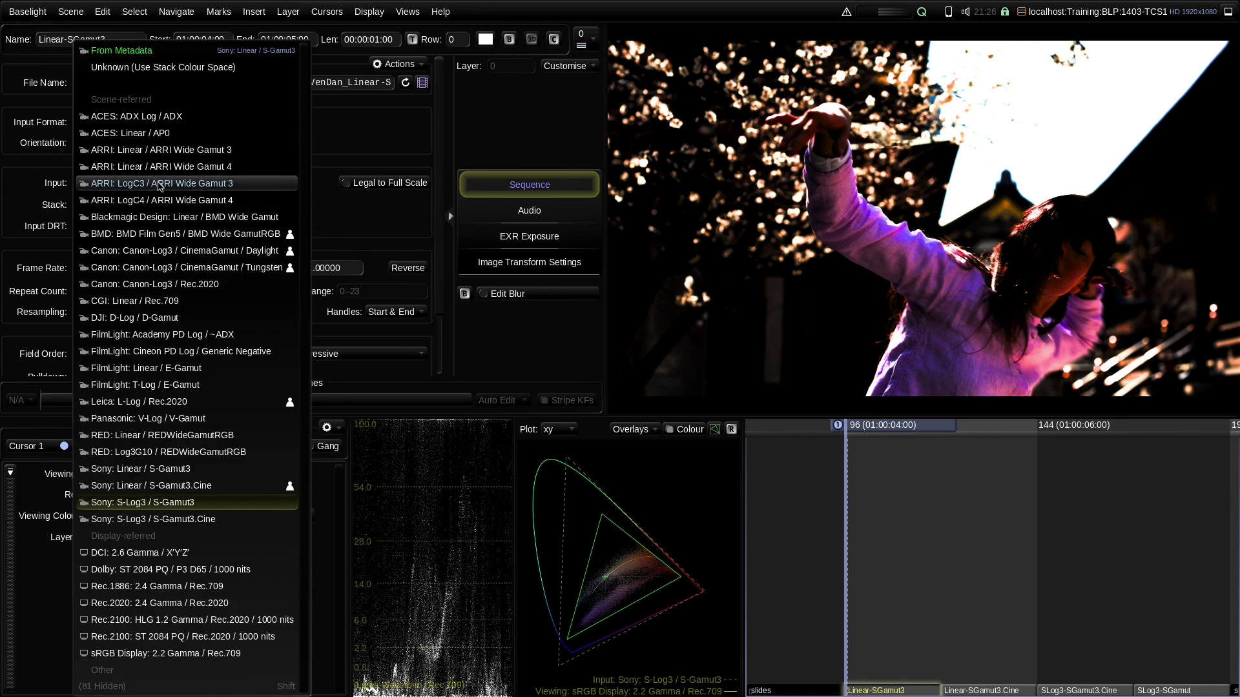
click(183, 470)
Step: Alternate the input colour space between Sony: Linear / S-Gamut3.Cine and Sony: Linear / S-Gamut3 to compare them, ending on S-Gamut3
click(148, 186)
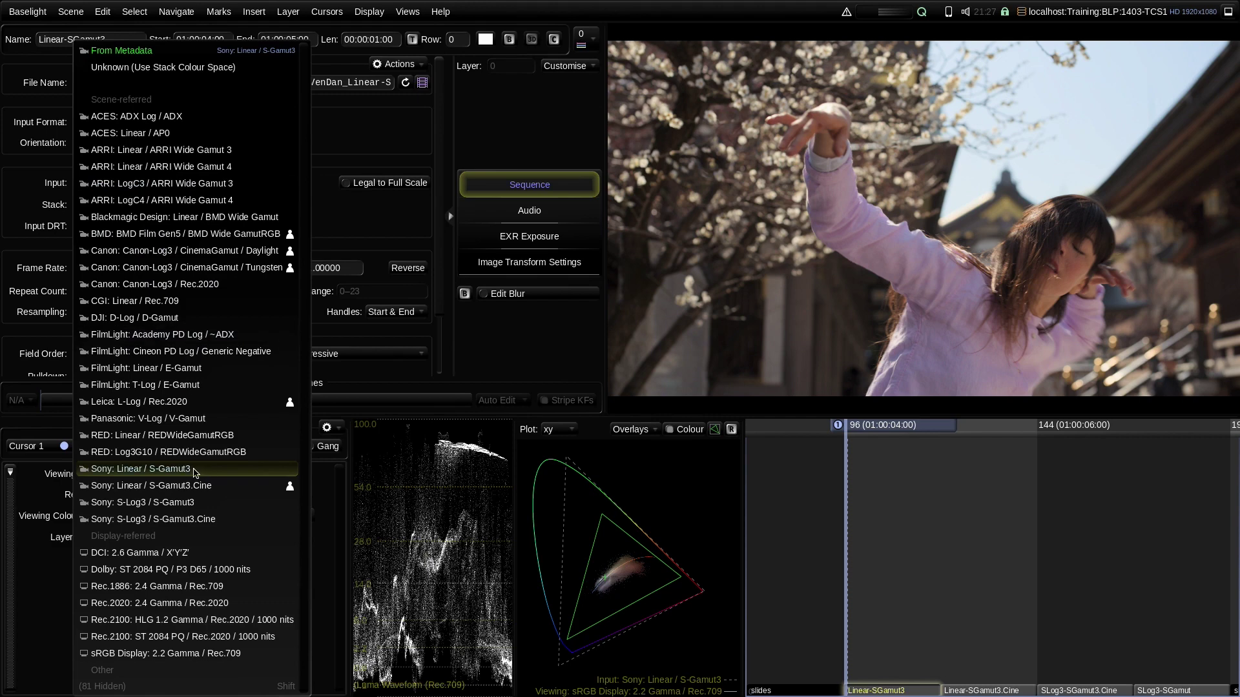
mouse_move(195, 474)
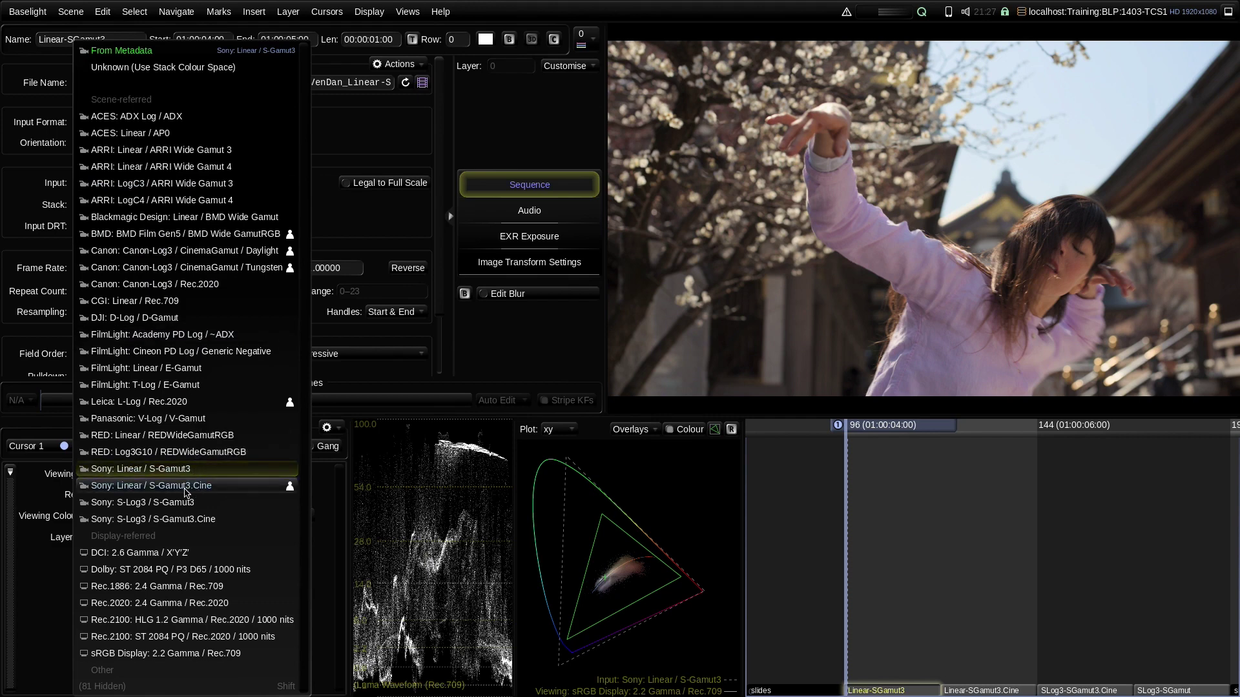
click(185, 490)
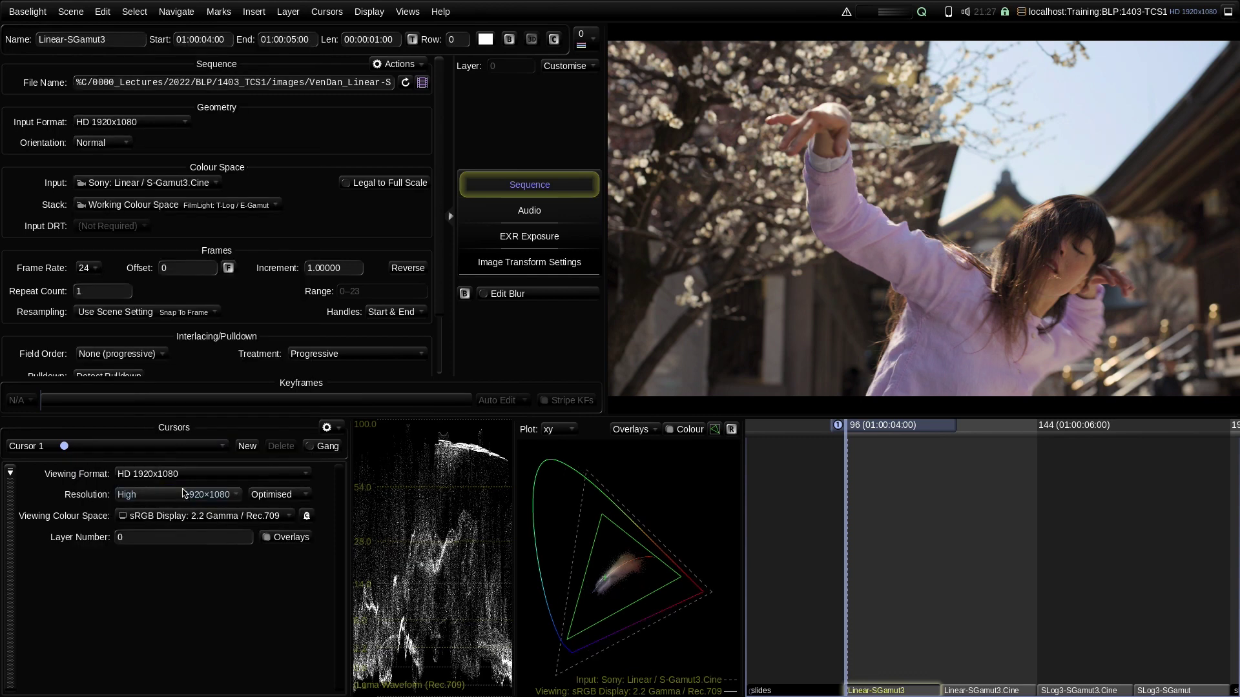
click(184, 184)
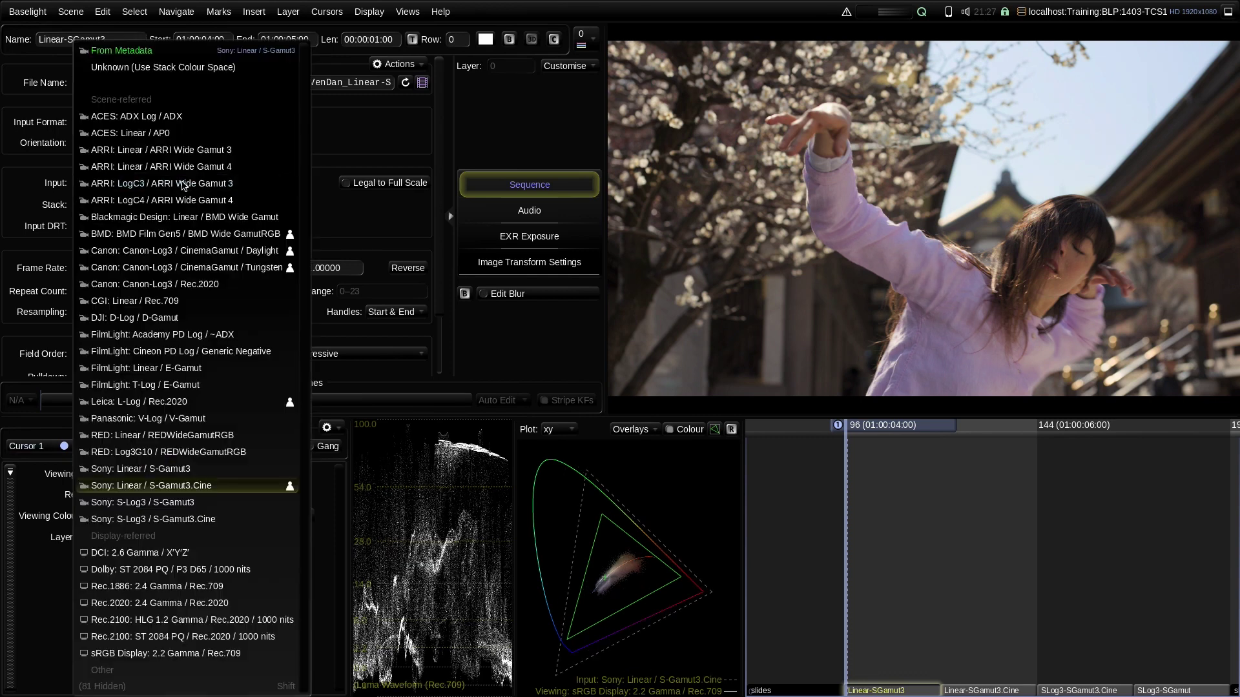
click(175, 470)
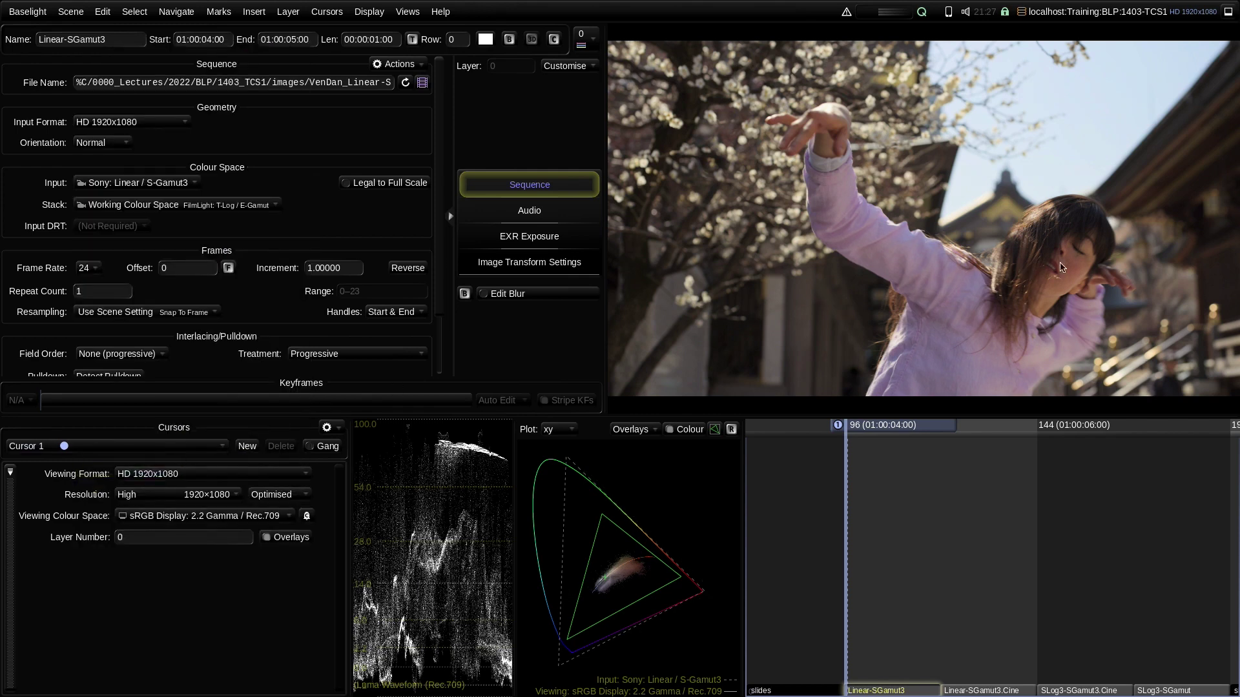
click(137, 183)
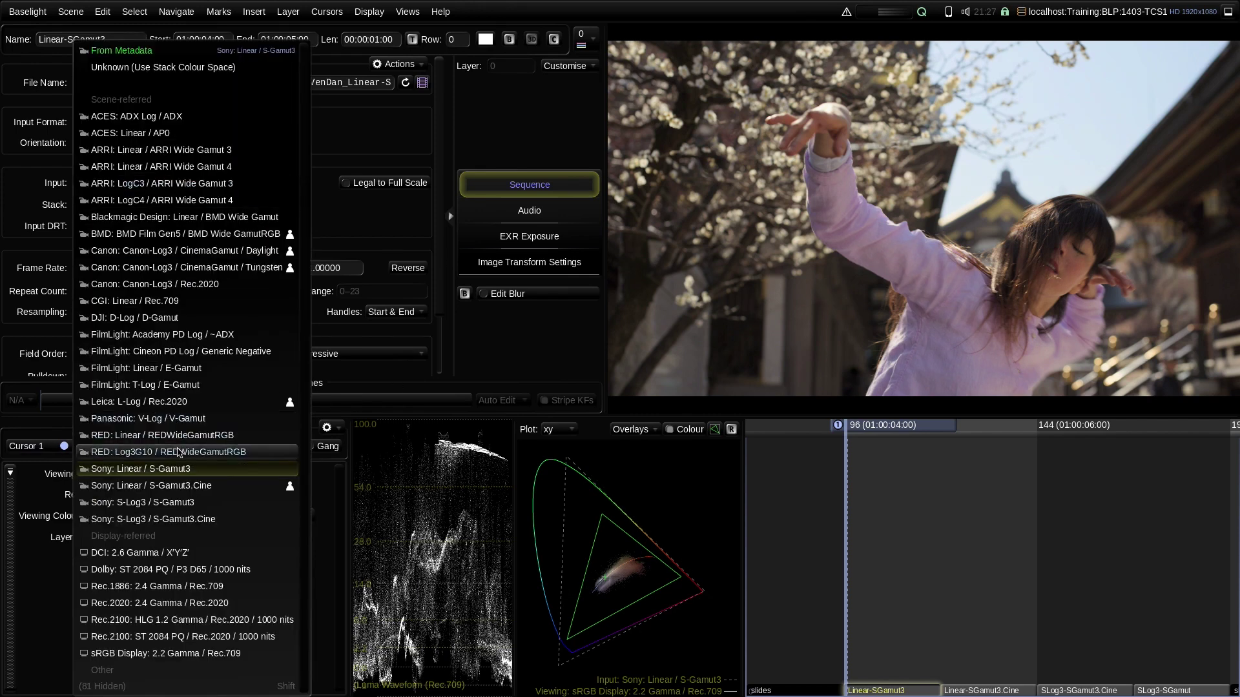
click(179, 486)
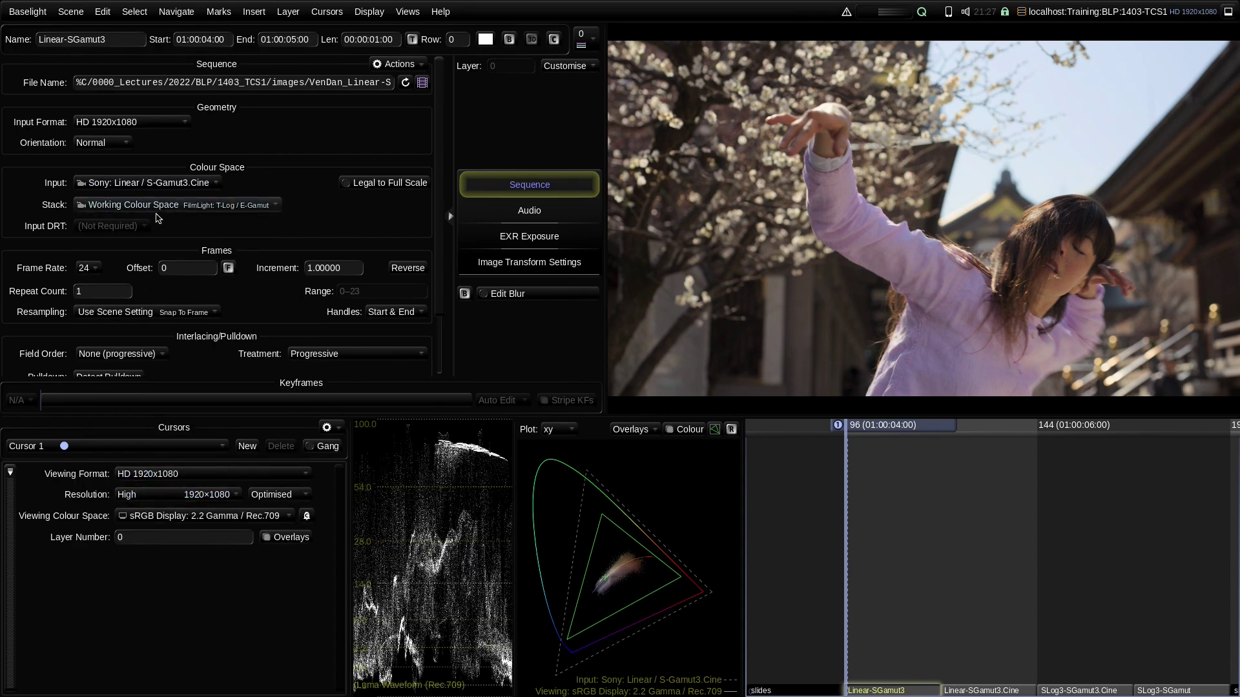
click(146, 183)
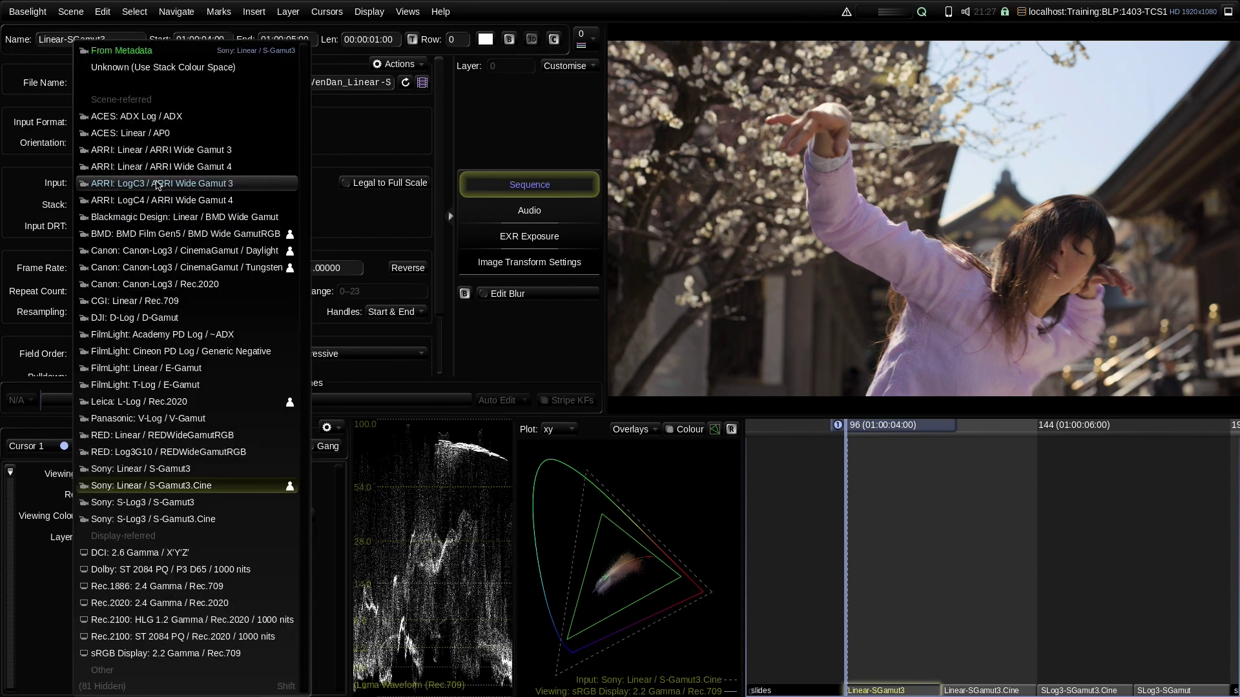
click(173, 470)
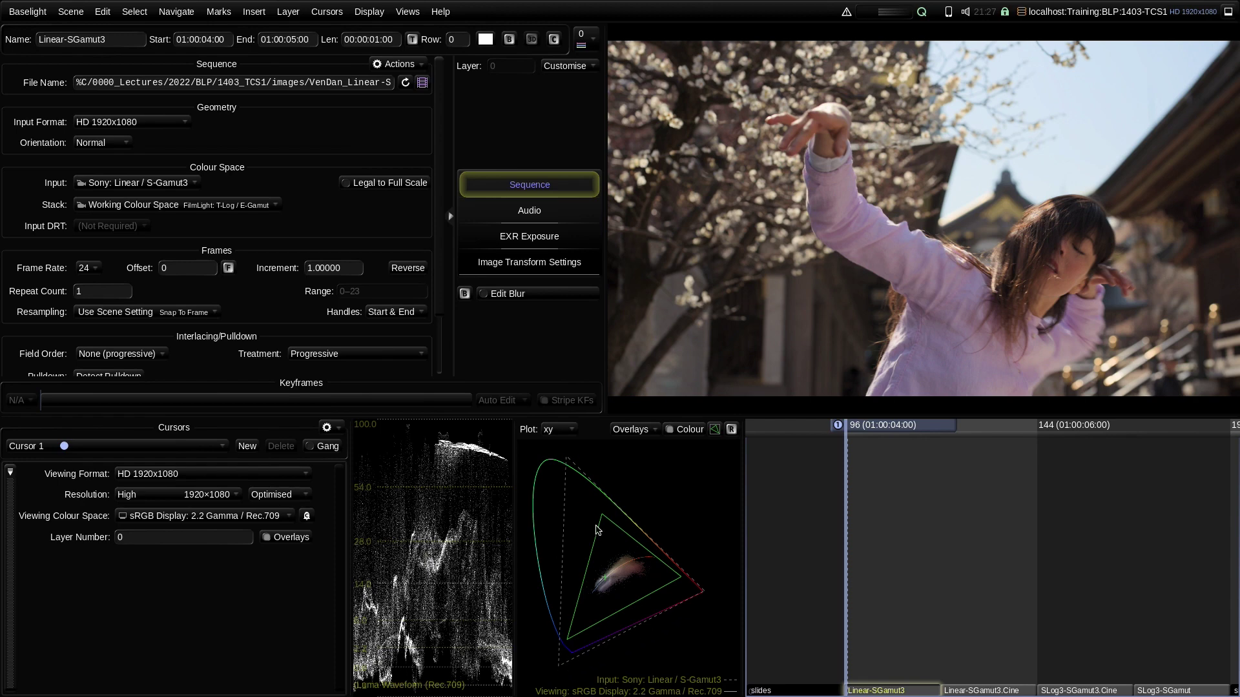
Step: Try Sony: Linear / S-Gamut3.Cine and Sony: S-Log3 / S-Gamut3 as the input colour space, and return to Sony: Linear / S-Gamut3
click(182, 184)
click(207, 485)
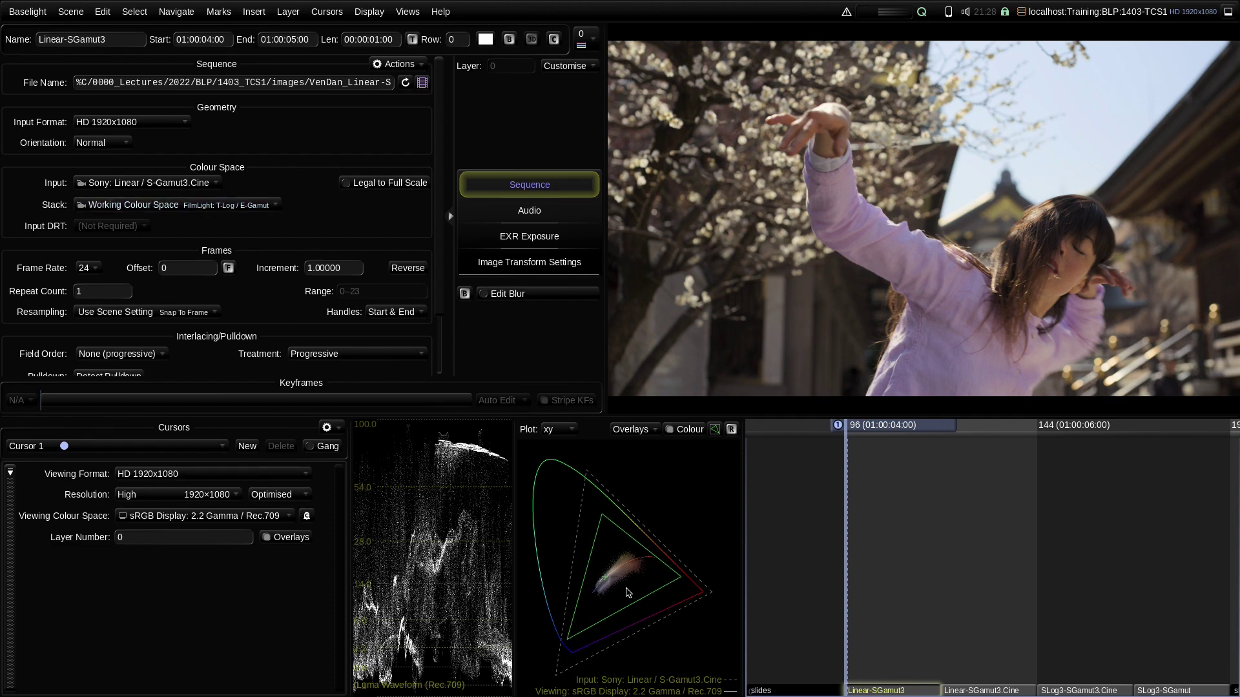
click(156, 185)
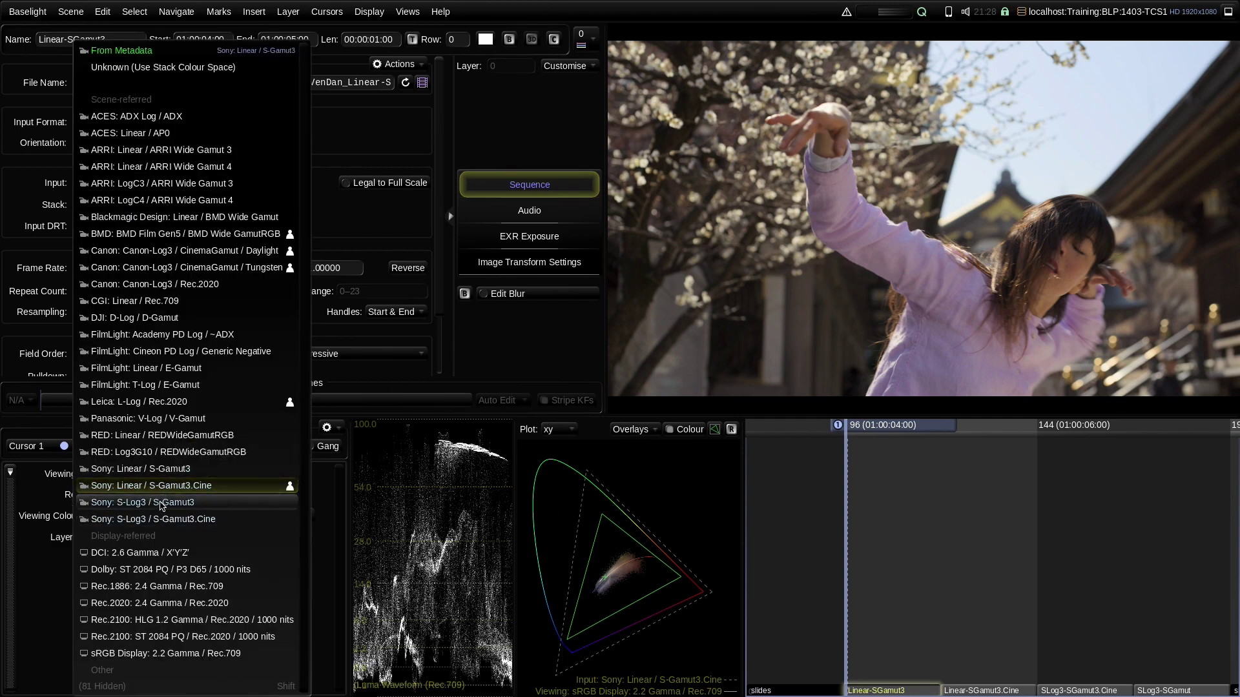
click(161, 504)
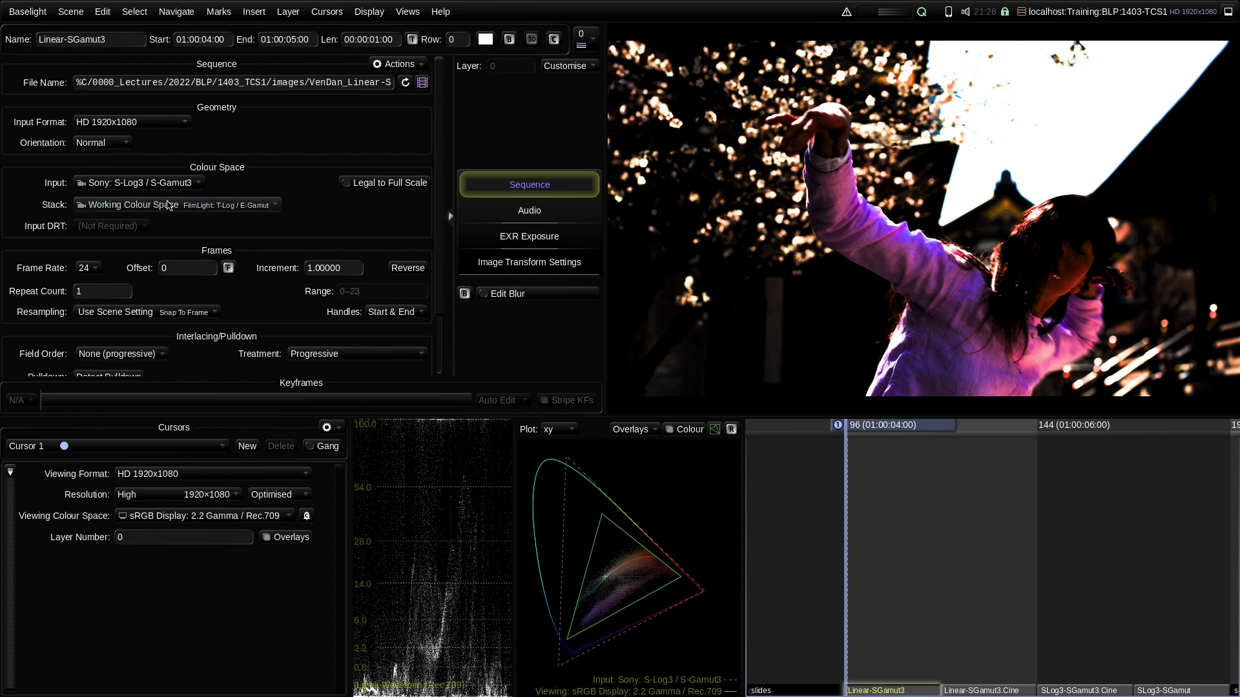
click(139, 183)
click(158, 476)
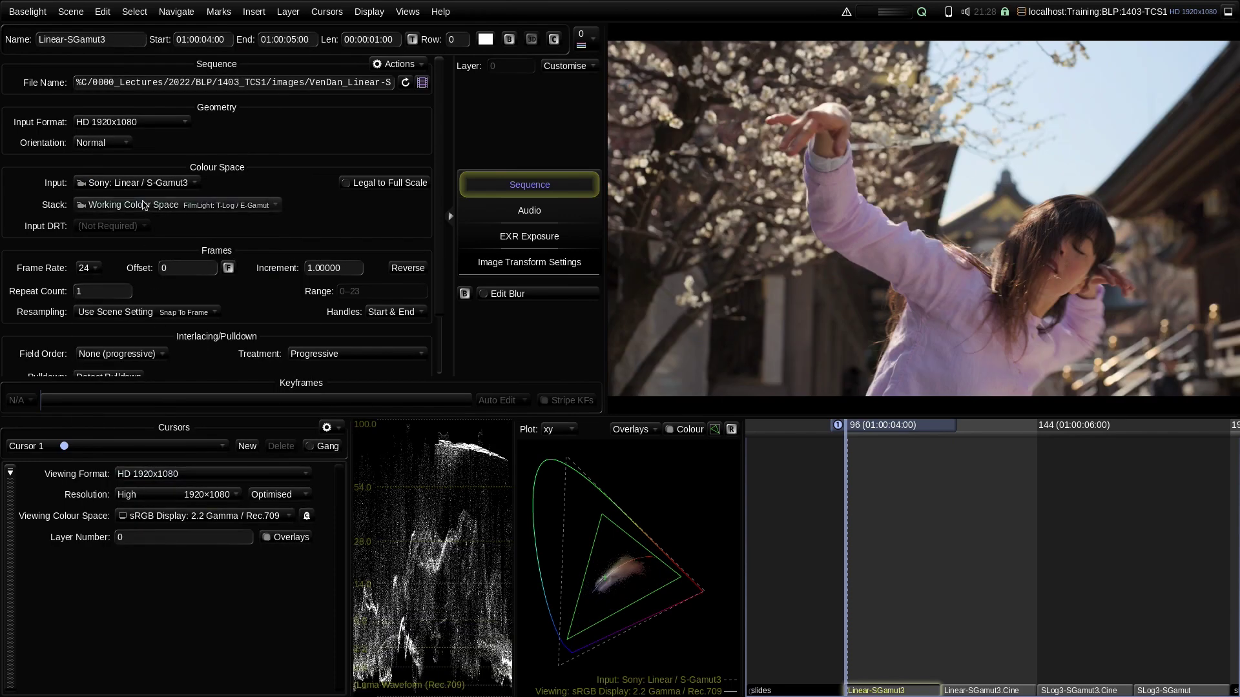
Step: Switch the input colour space to Sony: Linear / S-Gamut3.Cine once more and back to Sony: Linear / S-Gamut3
click(139, 183)
click(143, 488)
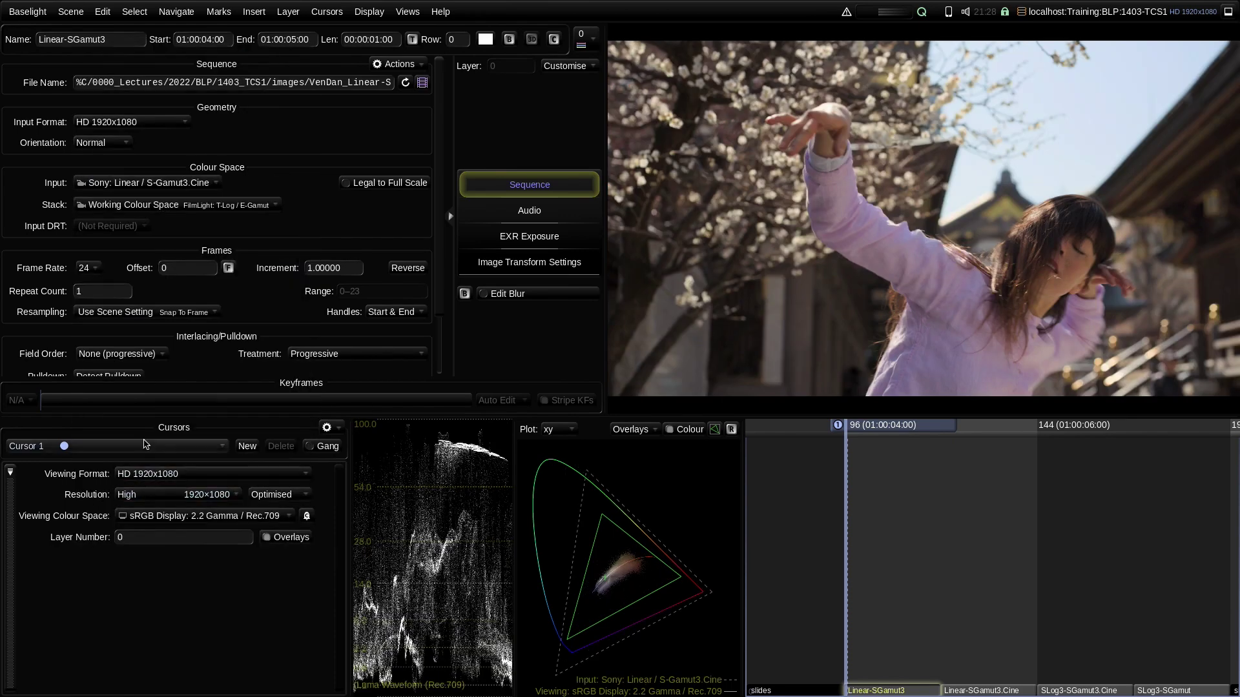
click(139, 183)
click(162, 467)
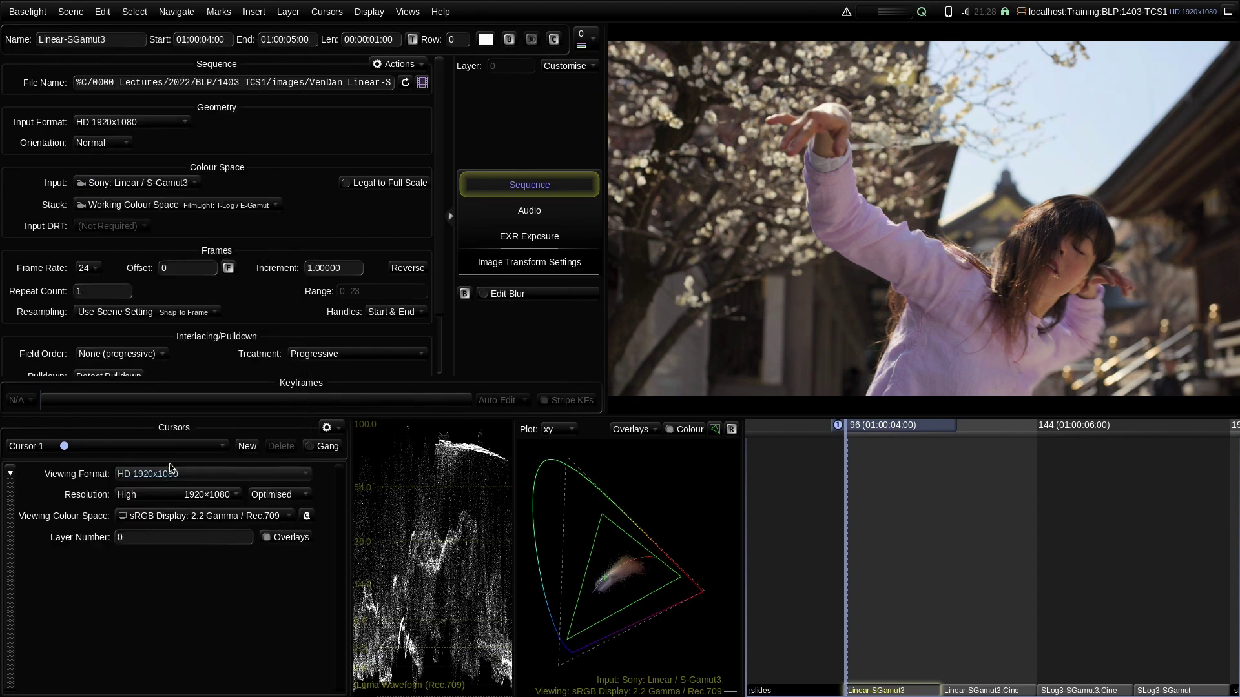
Step: Try interpreting the Linear-SGamut3 strip's input as ACES: Linear / AP0 and as FilmLight: Linear / E-Gamut
click(149, 185)
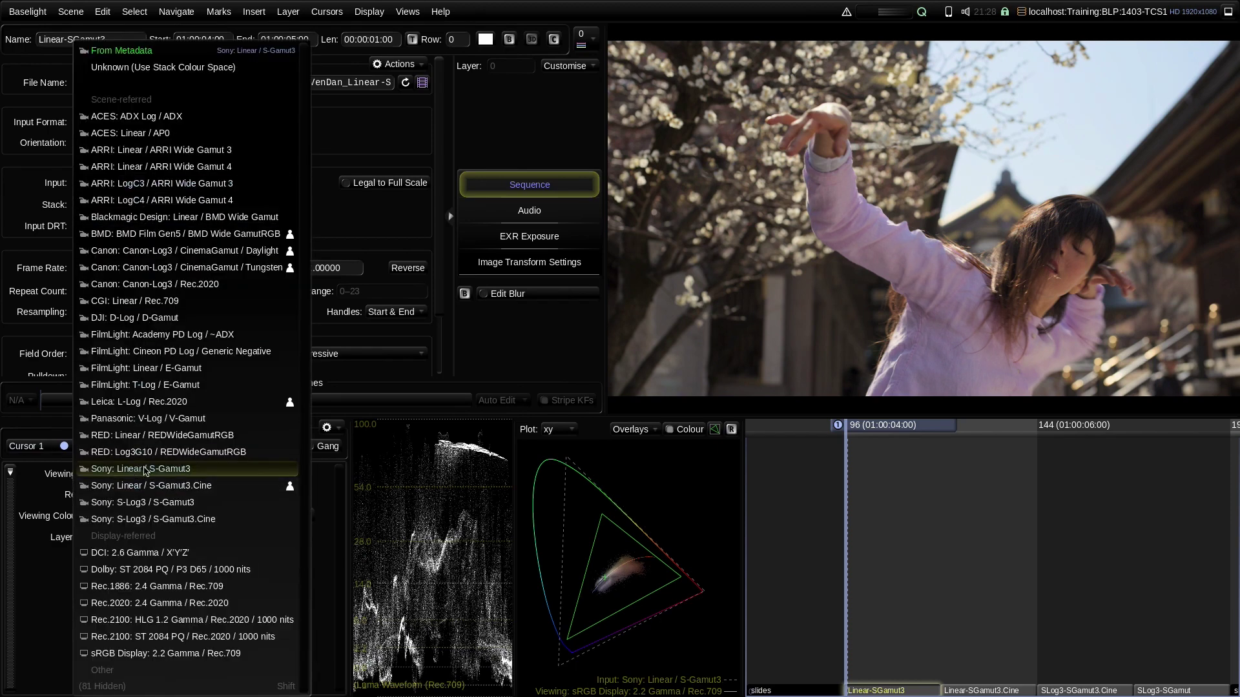
click(145, 134)
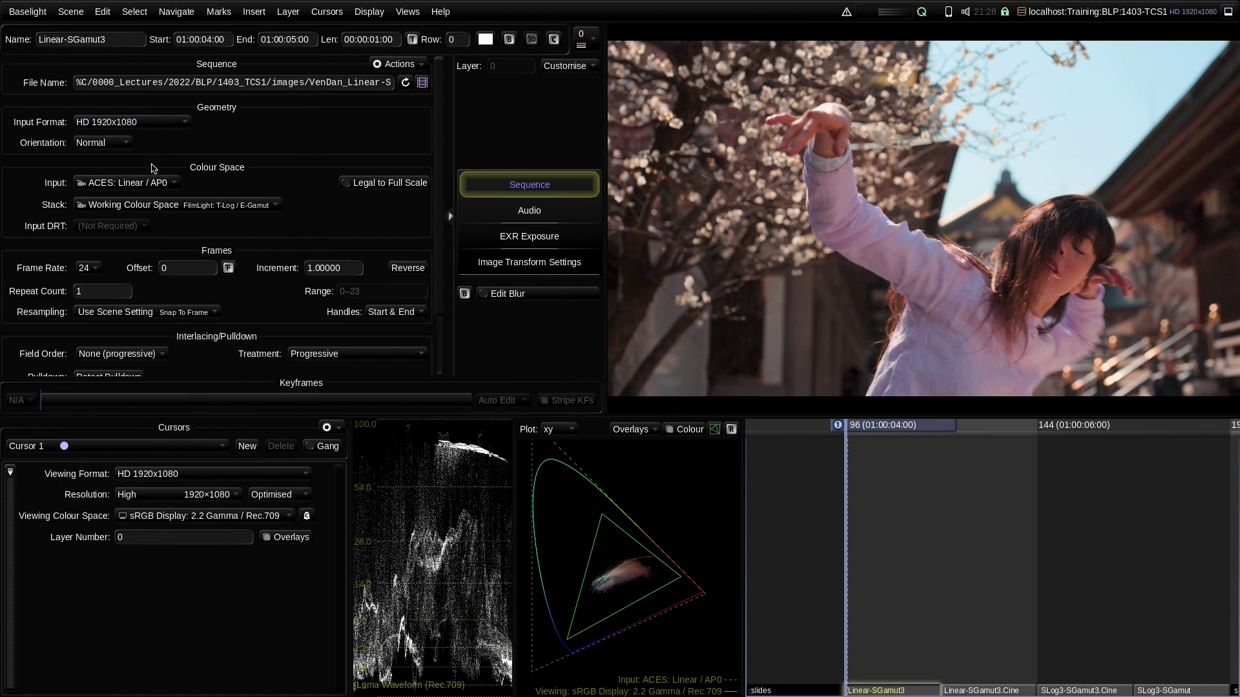
click(146, 184)
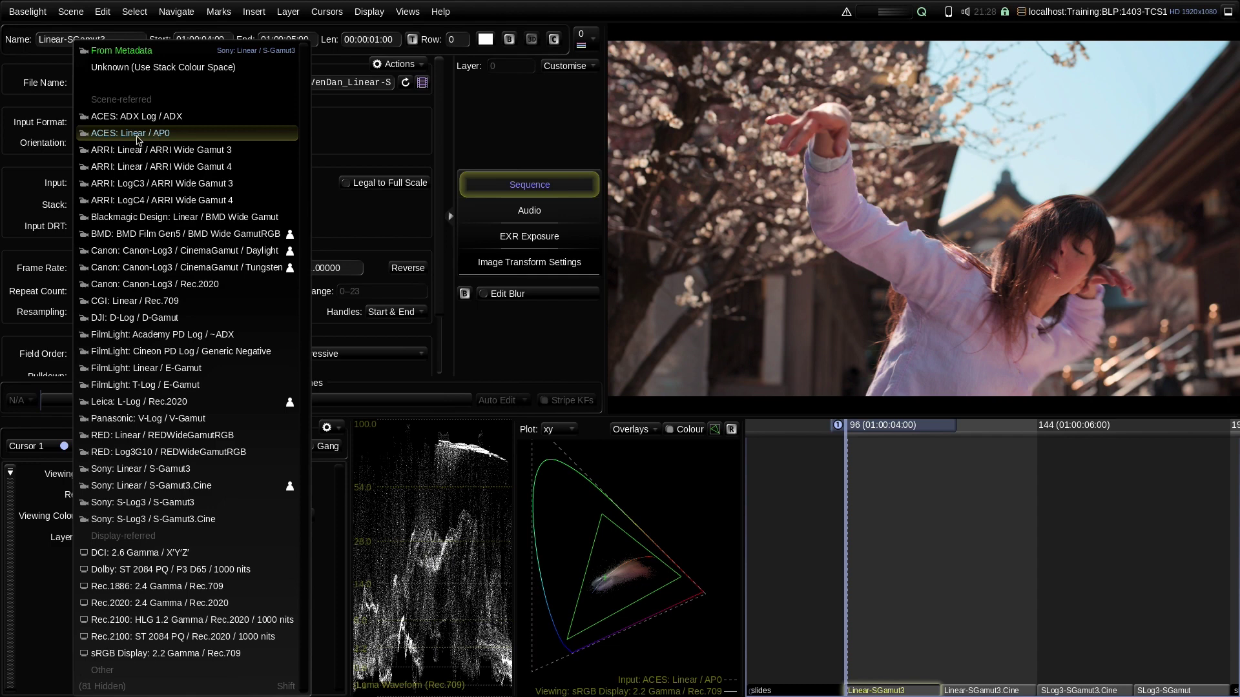
click(141, 374)
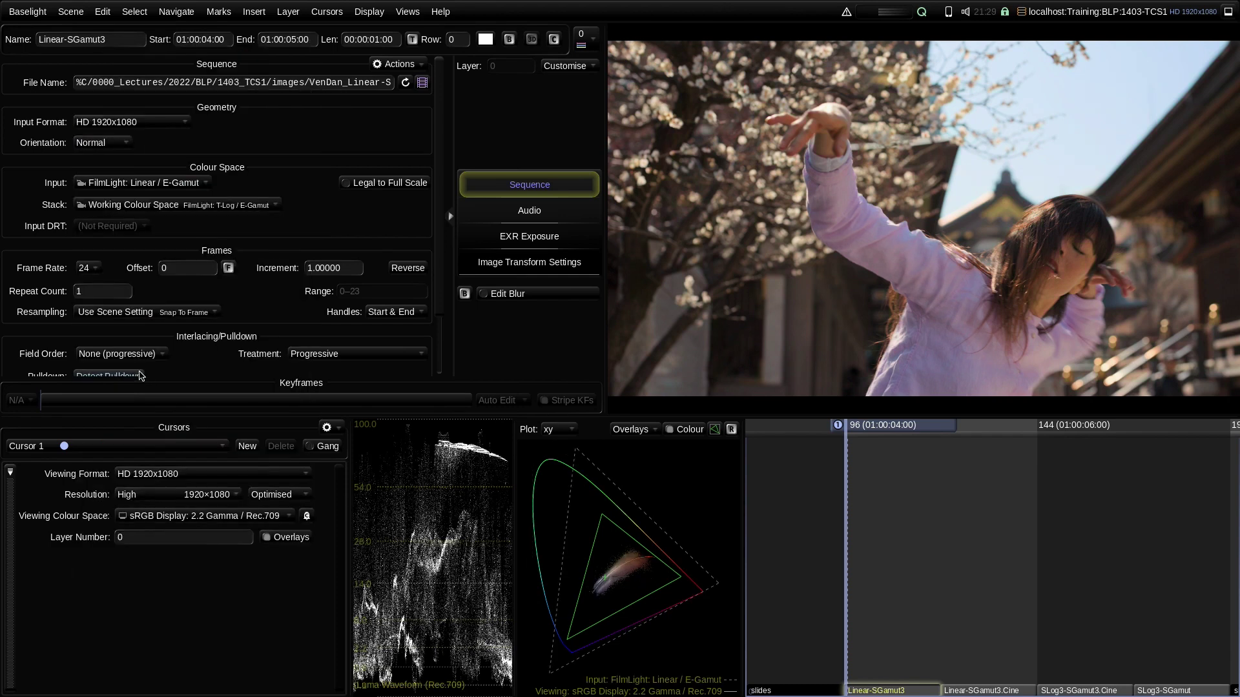
click(129, 122)
click(129, 122)
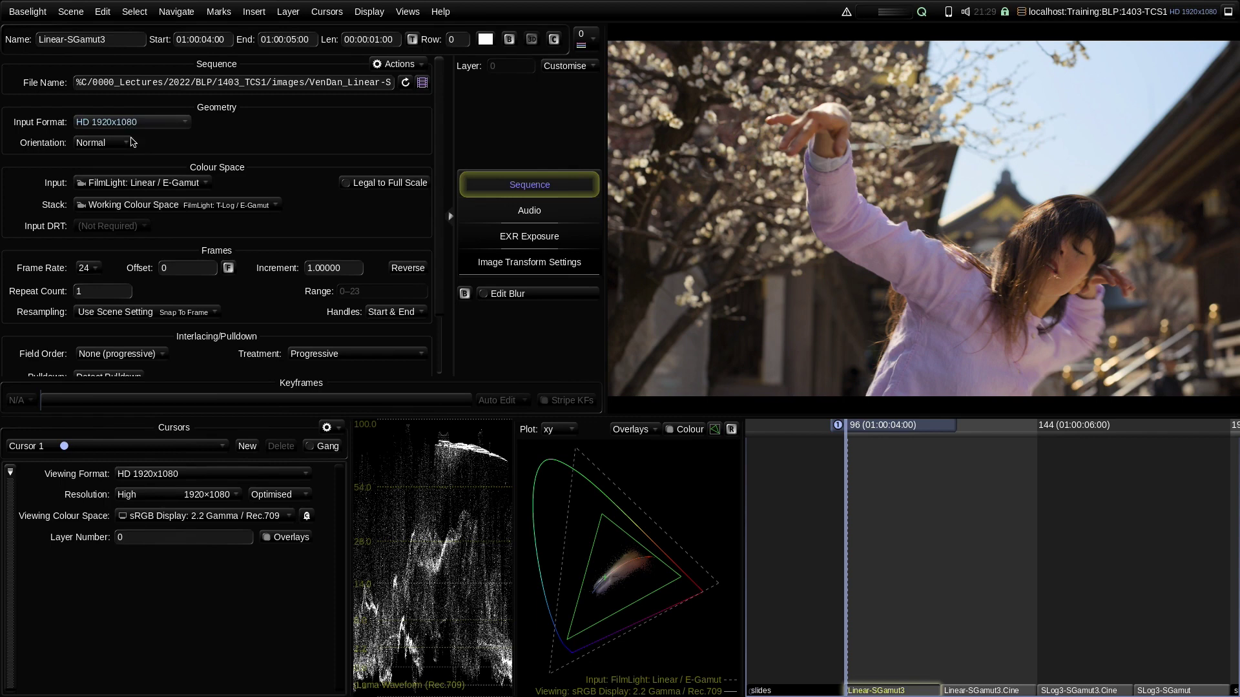
Step: Try CGI: Linear / Rec.709 as the input colour space and restore Sony: Linear / S-Gamut3
click(136, 185)
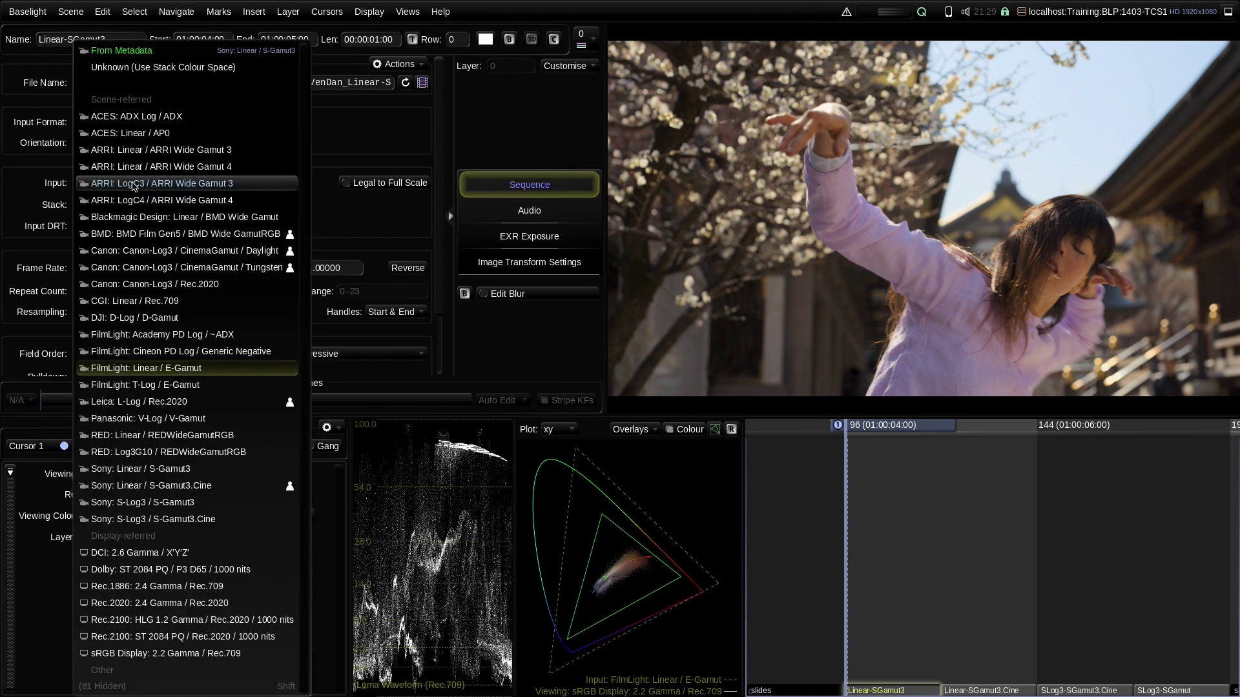
click(129, 303)
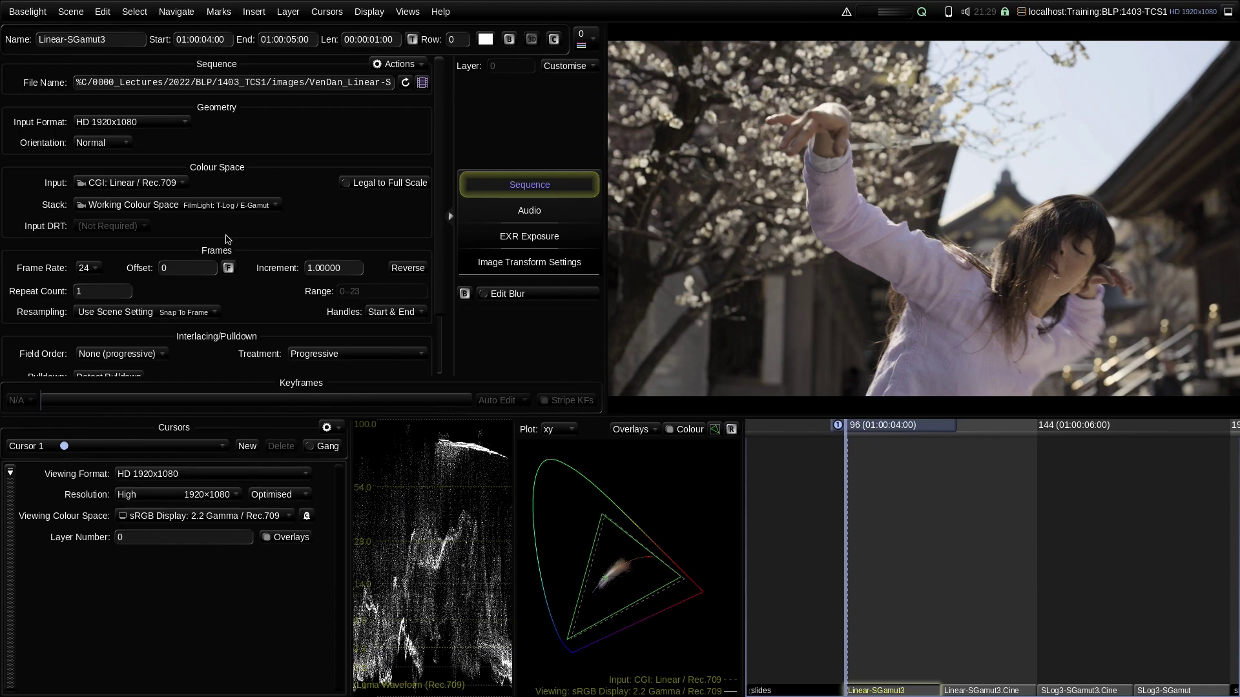
click(152, 183)
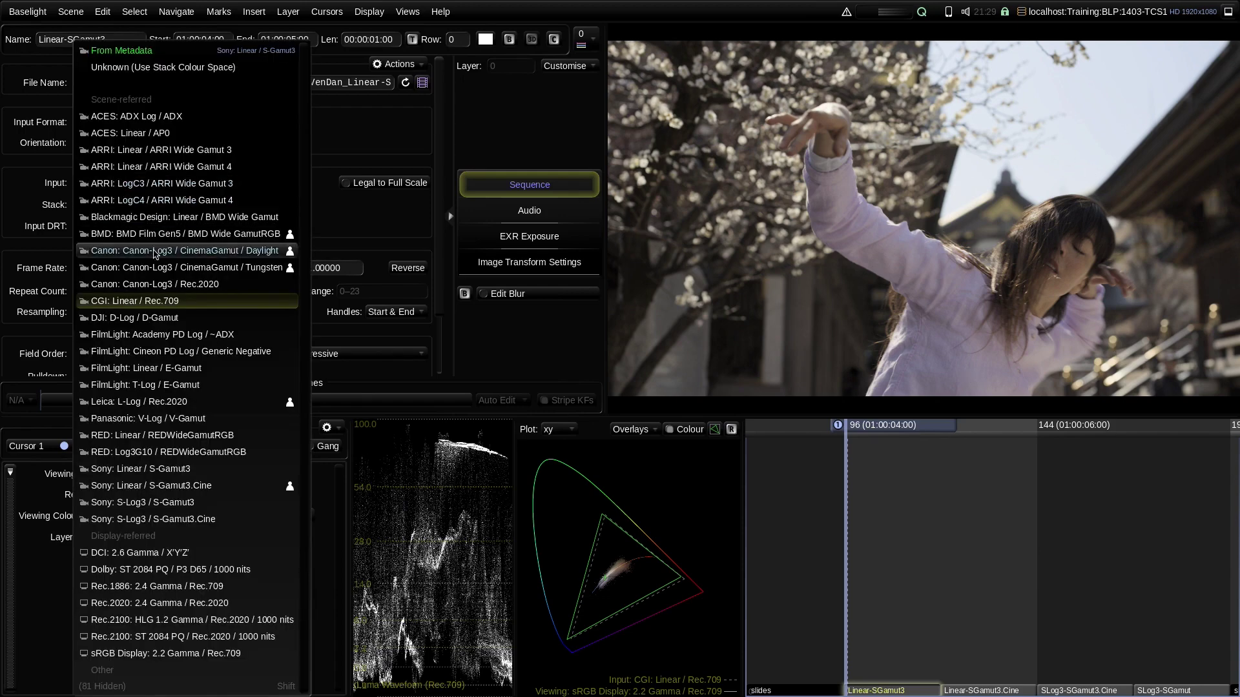
click(181, 469)
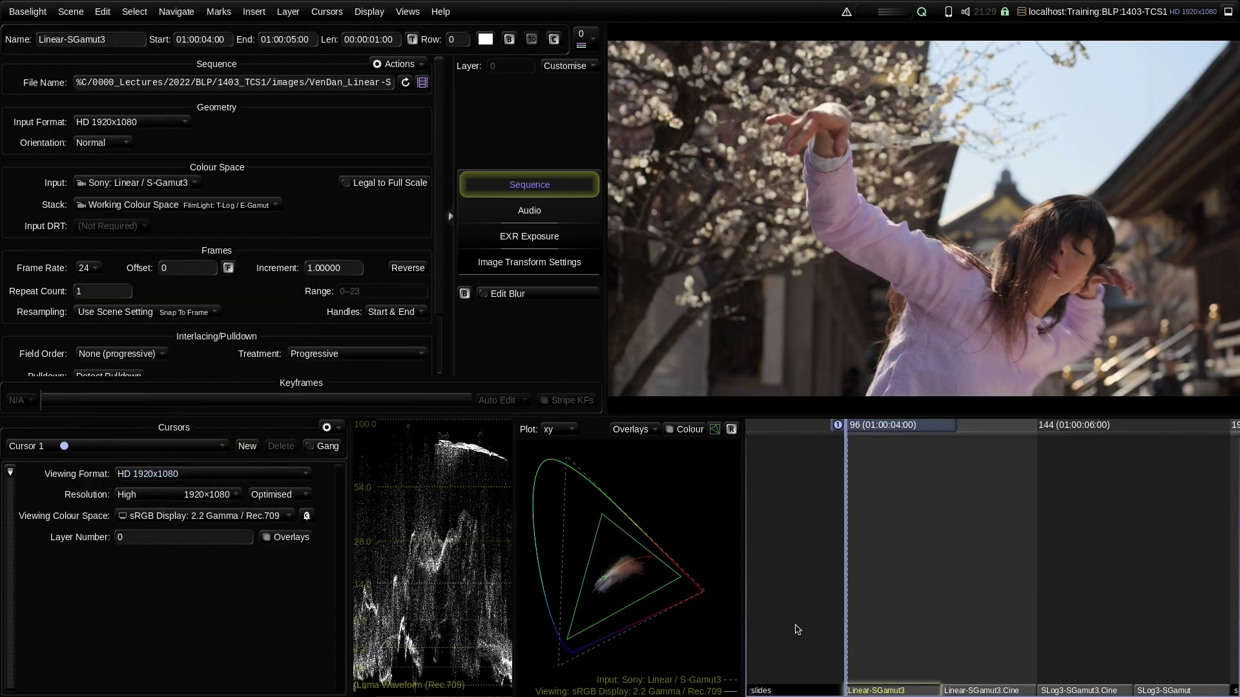
Step: Go to the Linear-SGamut3.Cine strip, try Sony: Linear / S-Gamut3 as its input colour space, and restore Sony: Linear / S-Gamut3.Cine
key(Down)
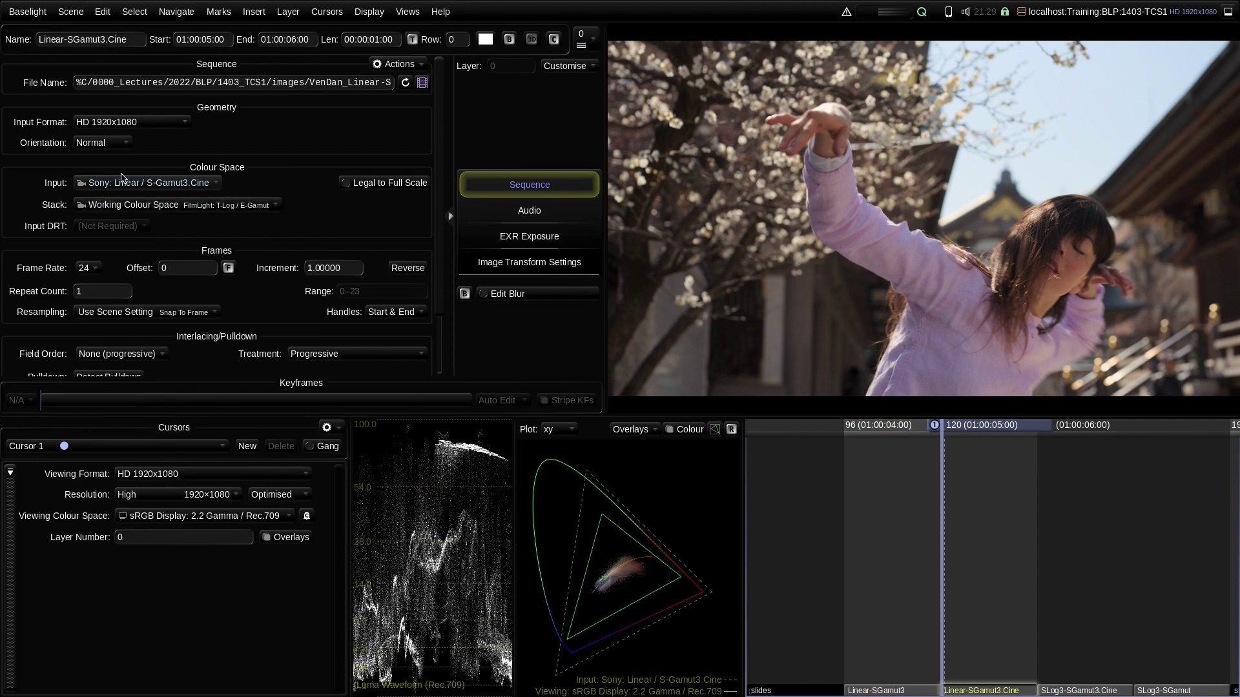
click(175, 184)
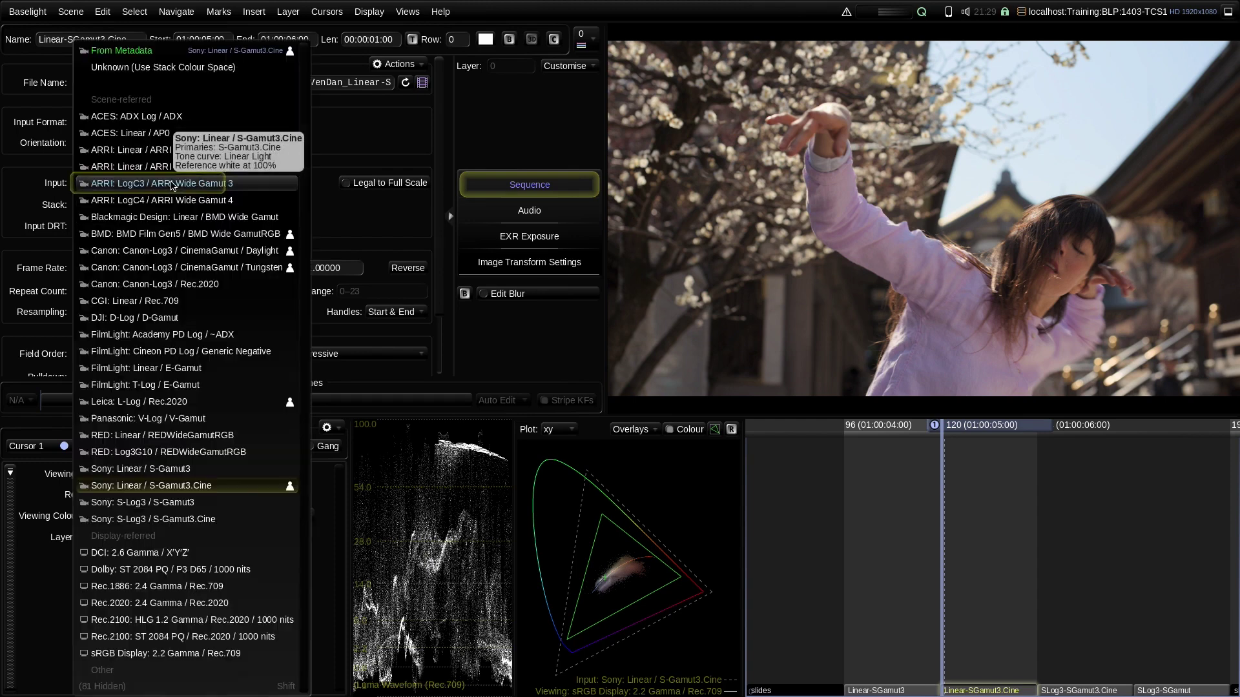
click(204, 470)
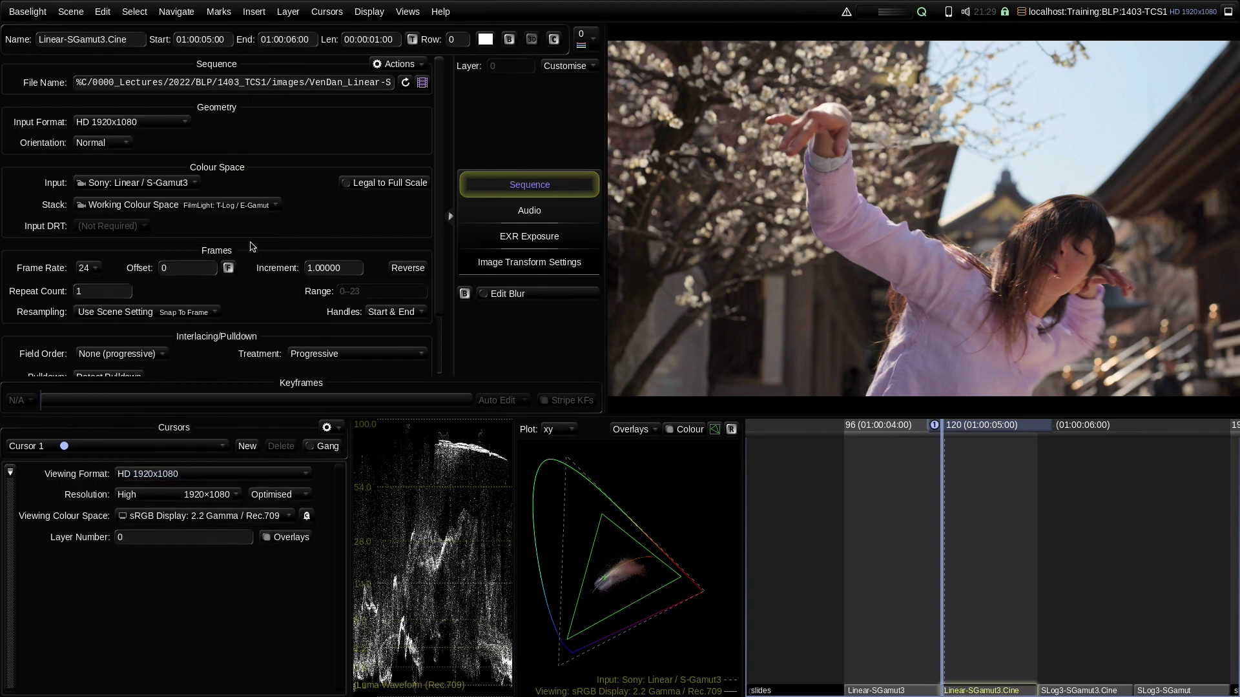
click(147, 182)
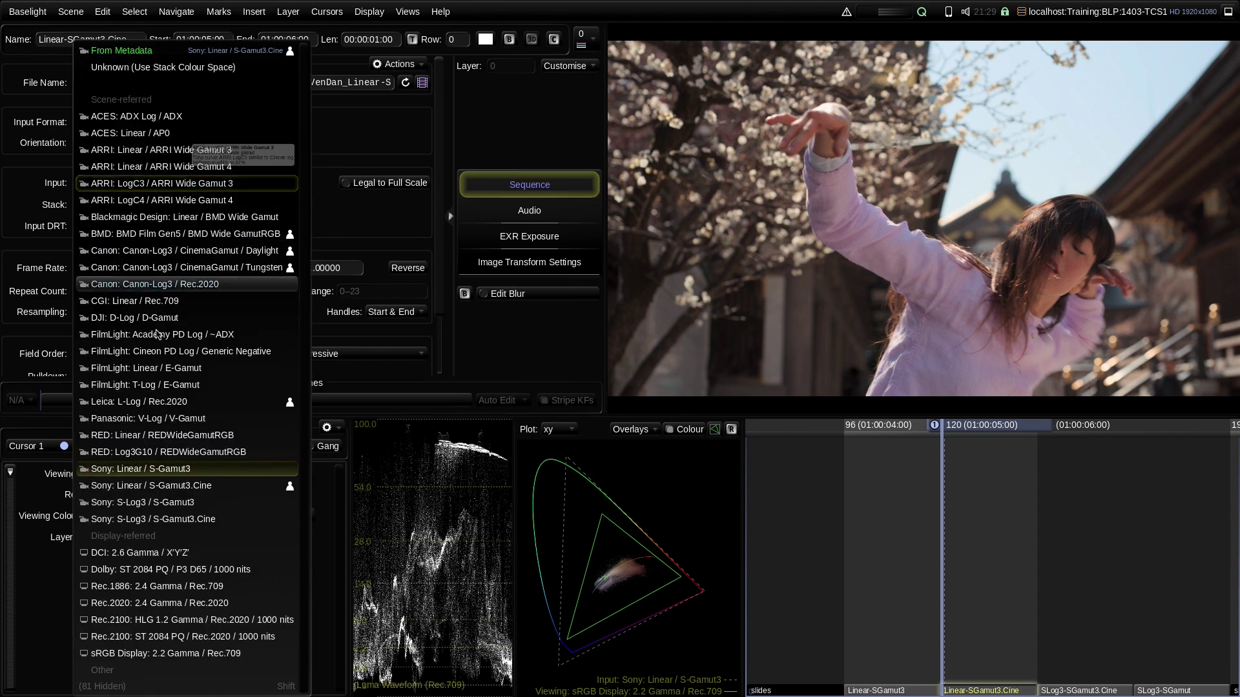
click(181, 489)
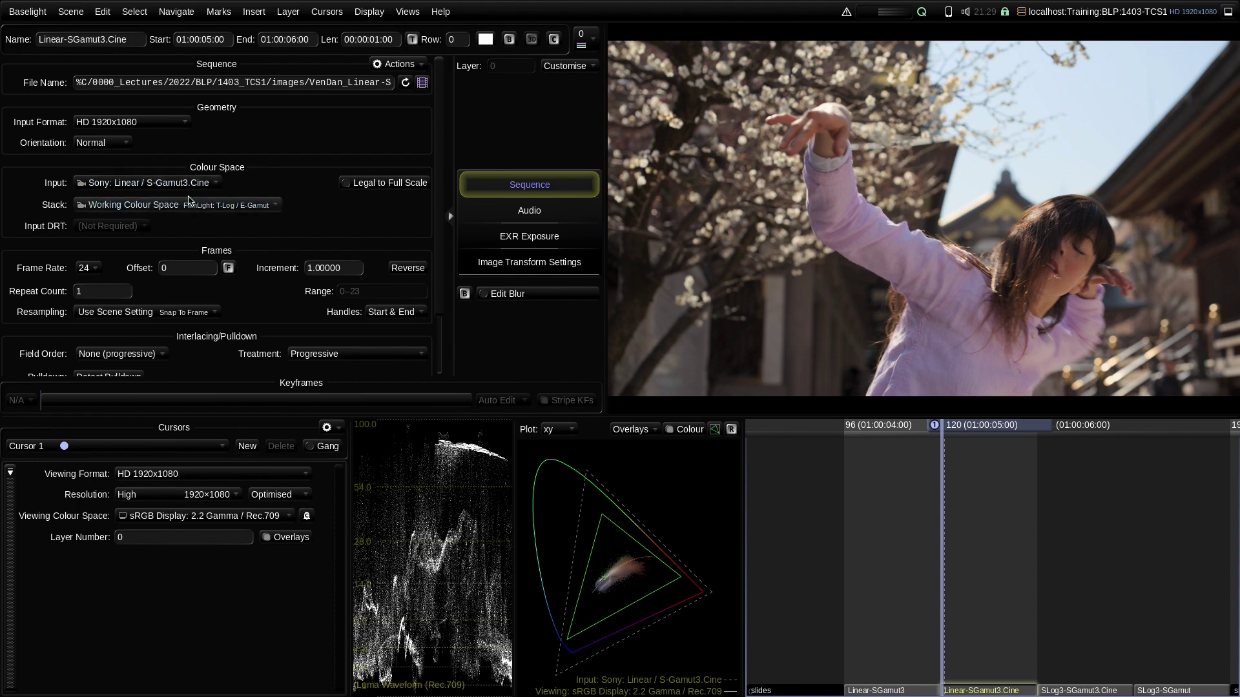
Step: Go to the SLog3-SGamut3.Cine strip, try Sony: Linear / S-Gamut3.Cine as its input colour space, and restore Sony: S-Log3 / S-Gamut3.Cine
key(Down)
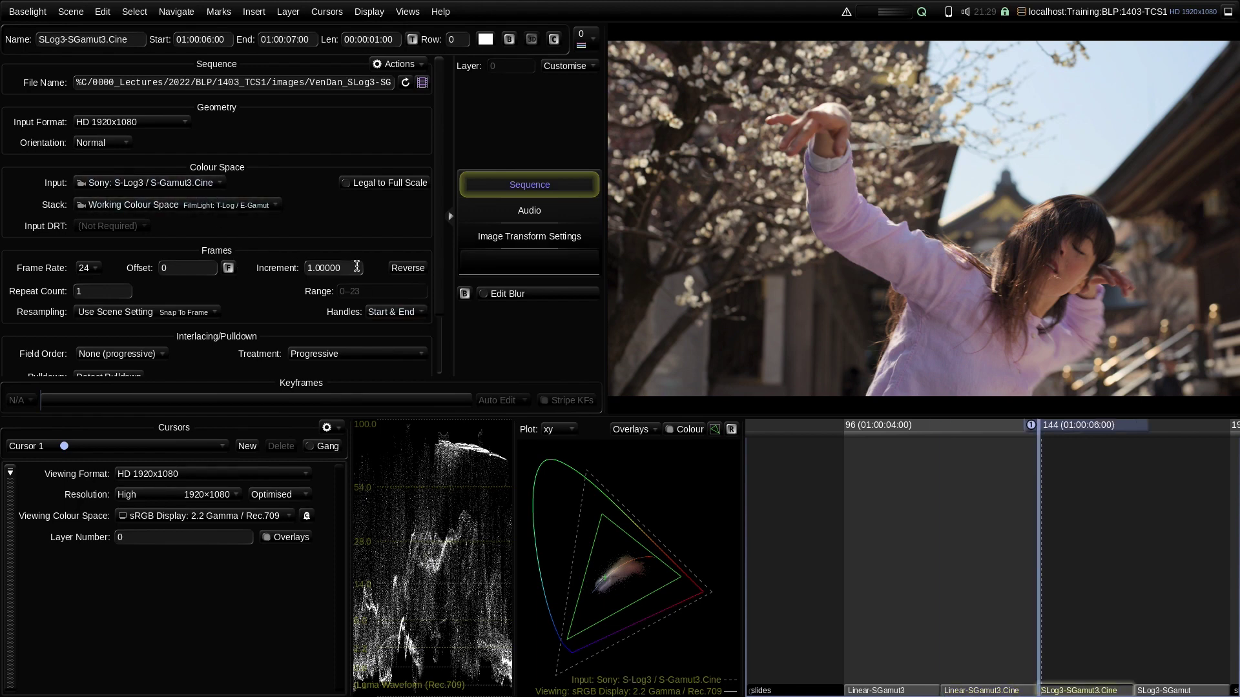
click(197, 185)
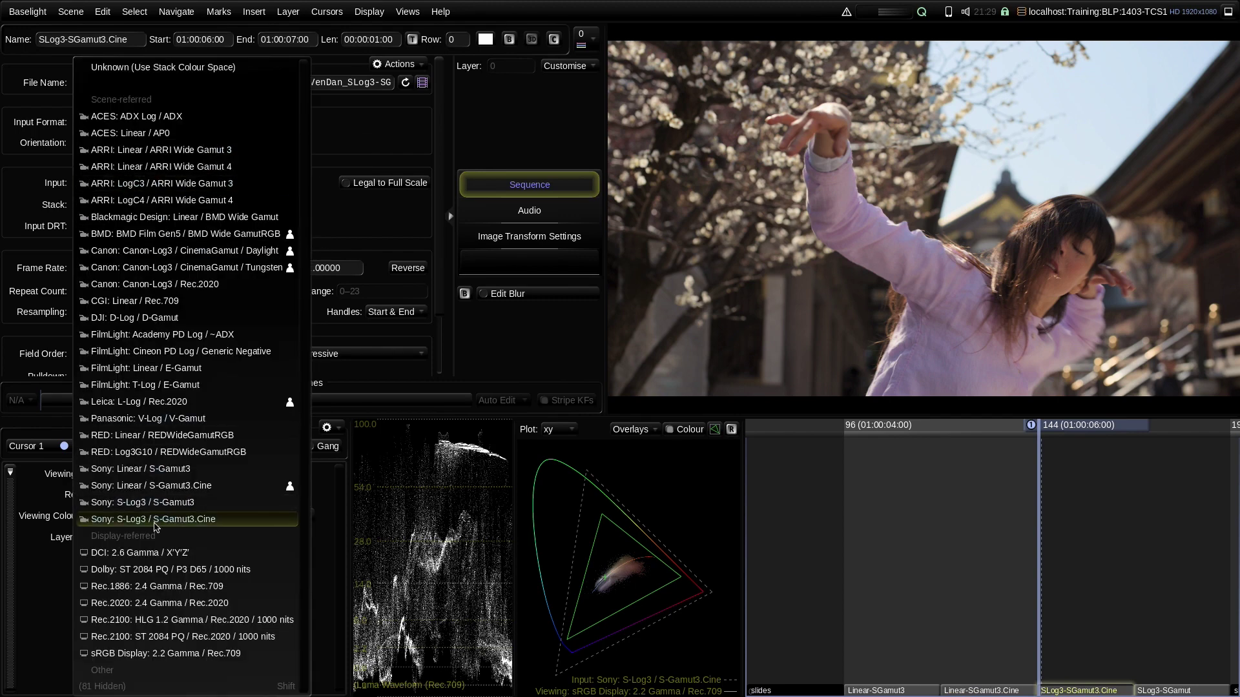
click(152, 486)
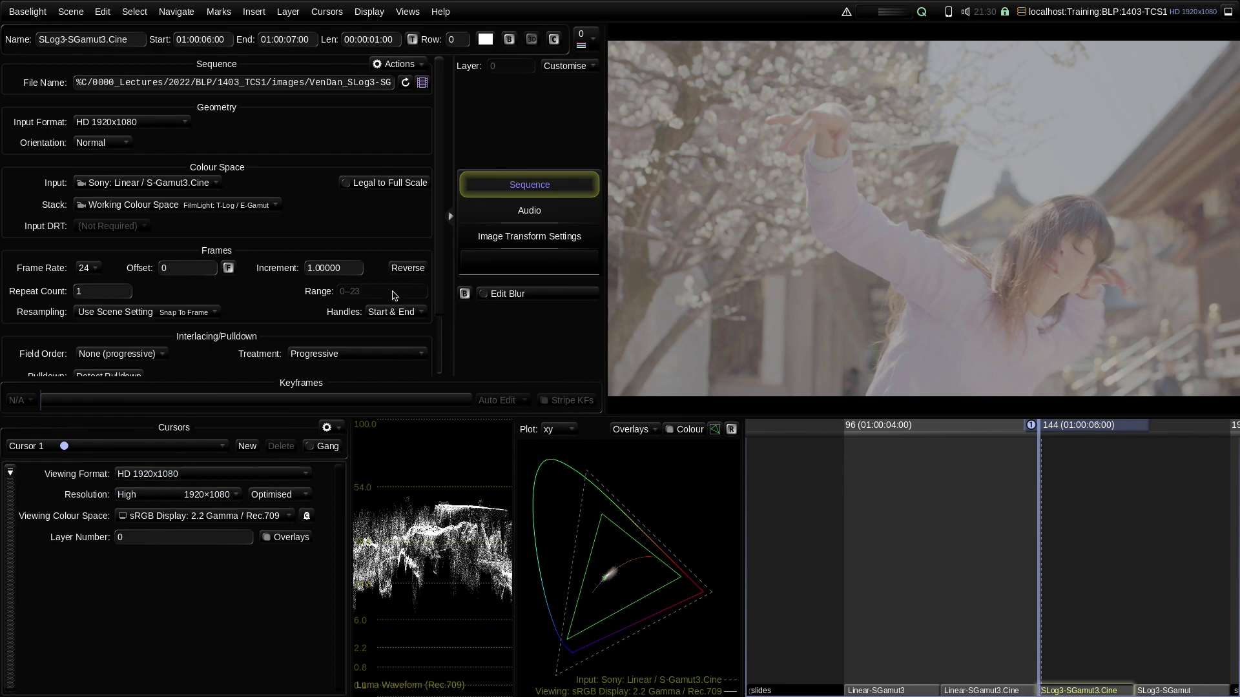
click(150, 183)
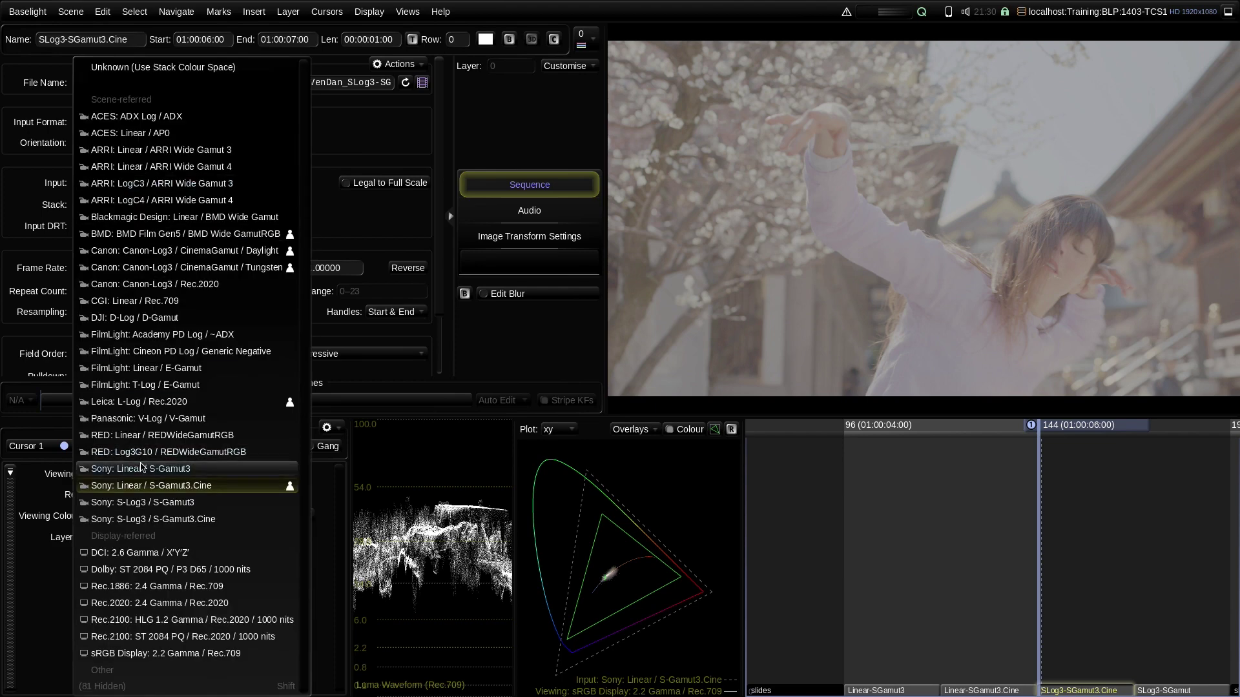
click(145, 519)
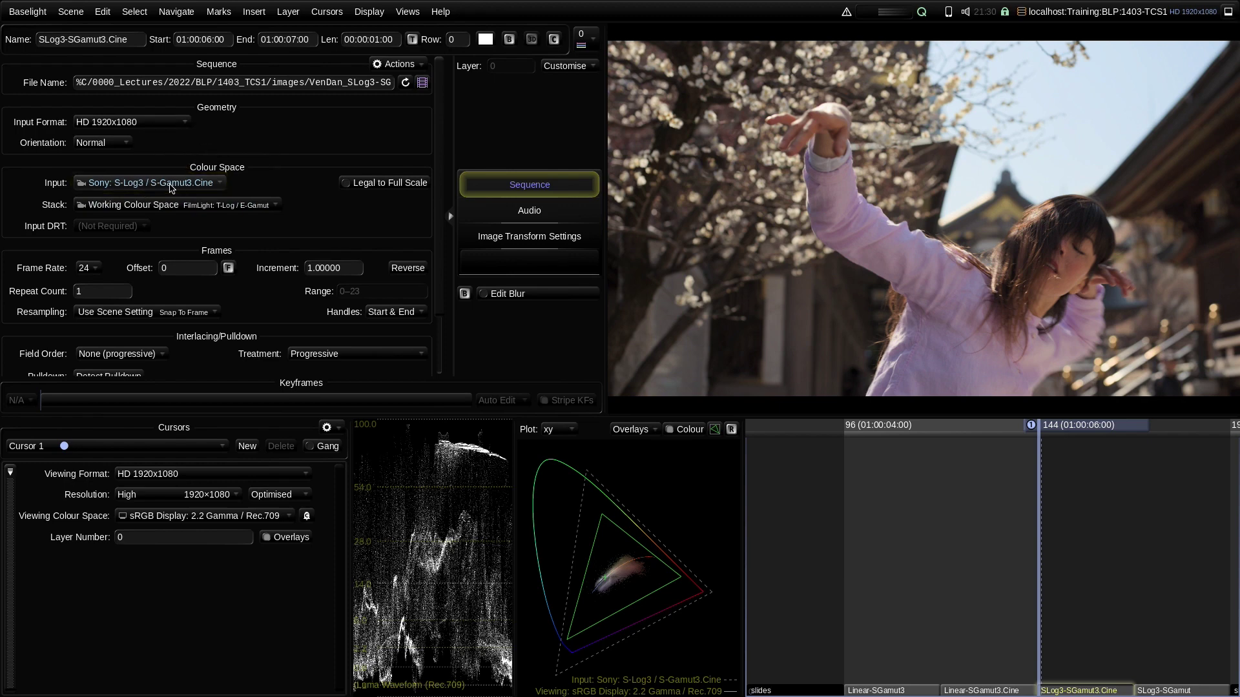
Step: Try ARRI: LogC3 / ARRI Wide Gamut 3 and Panasonic: V-Log / V-Gamut as the input, and restore Sony: S-Log3 / S-Gamut3.Cine
mouse_move(171, 187)
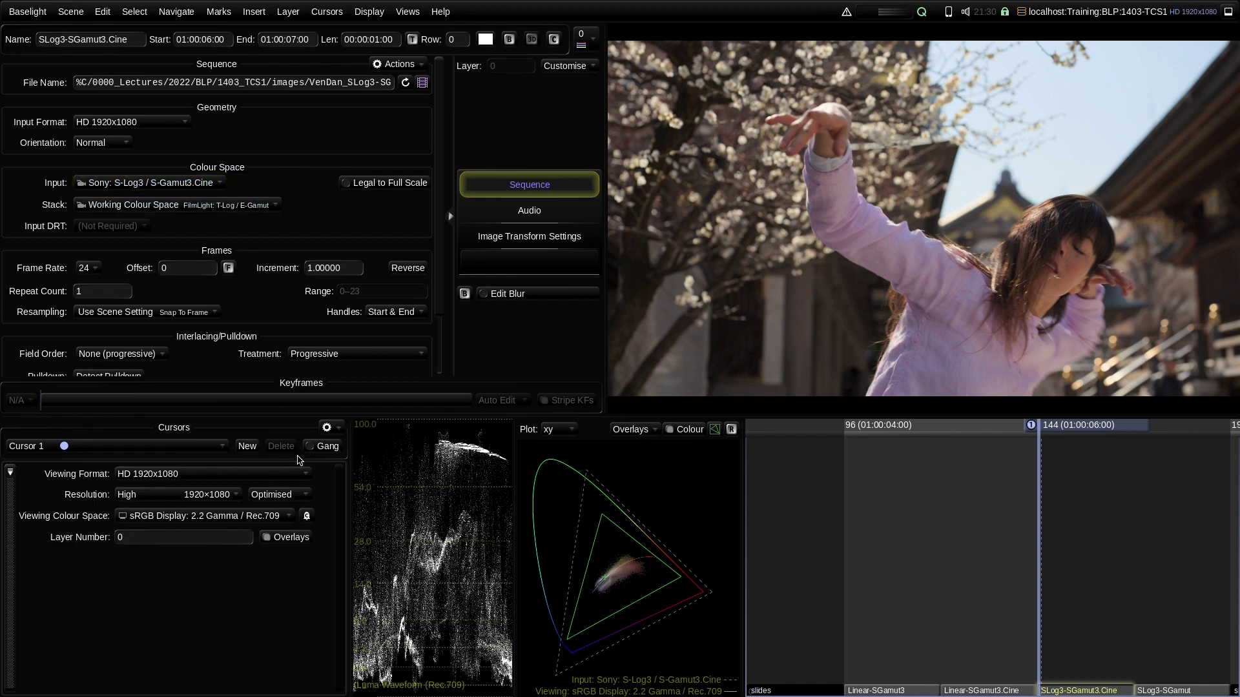
click(186, 183)
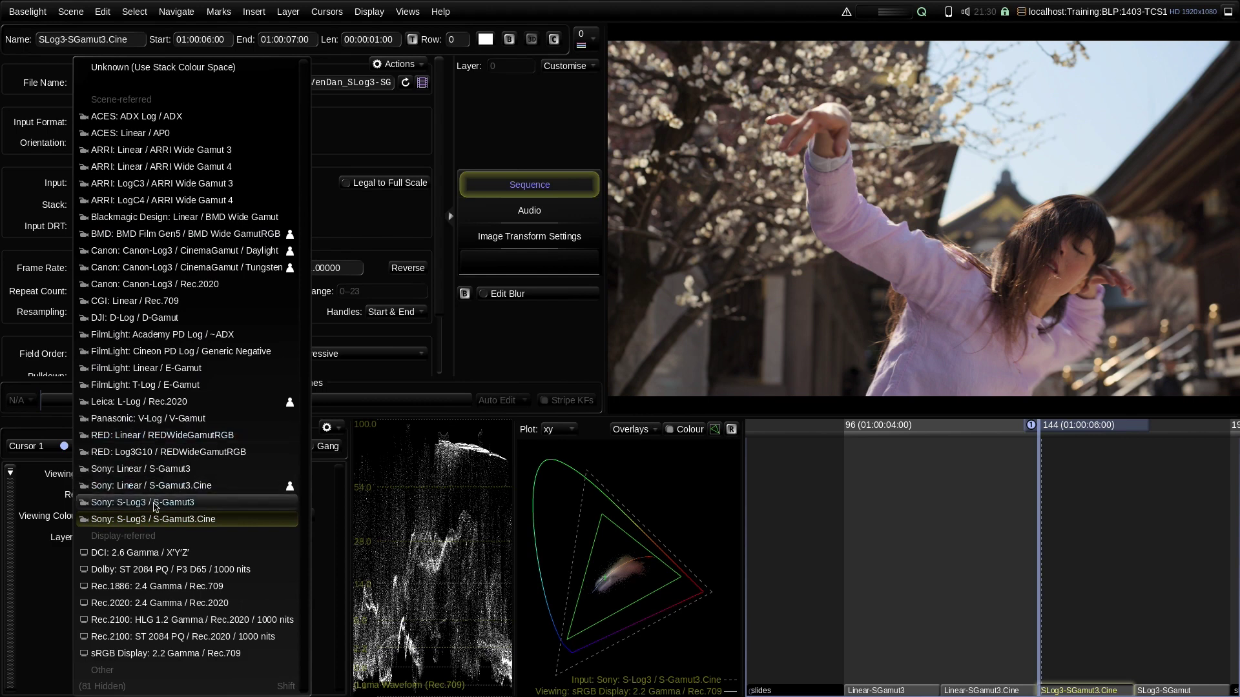
click(183, 185)
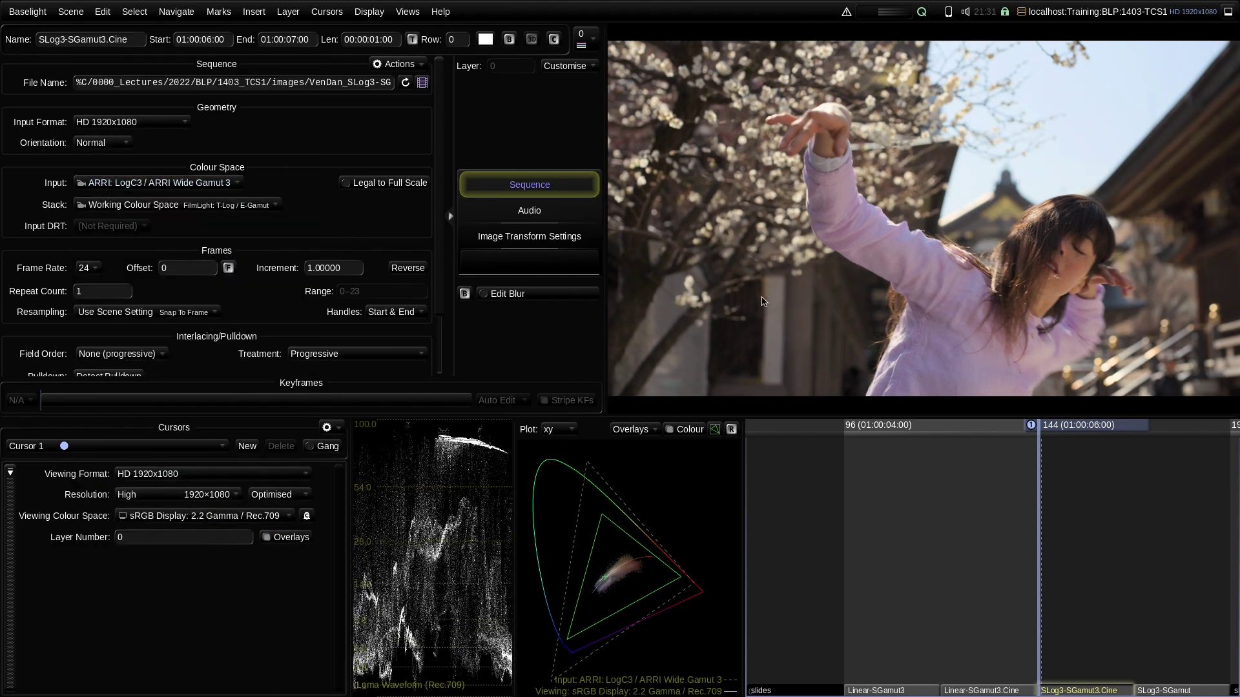
click(149, 186)
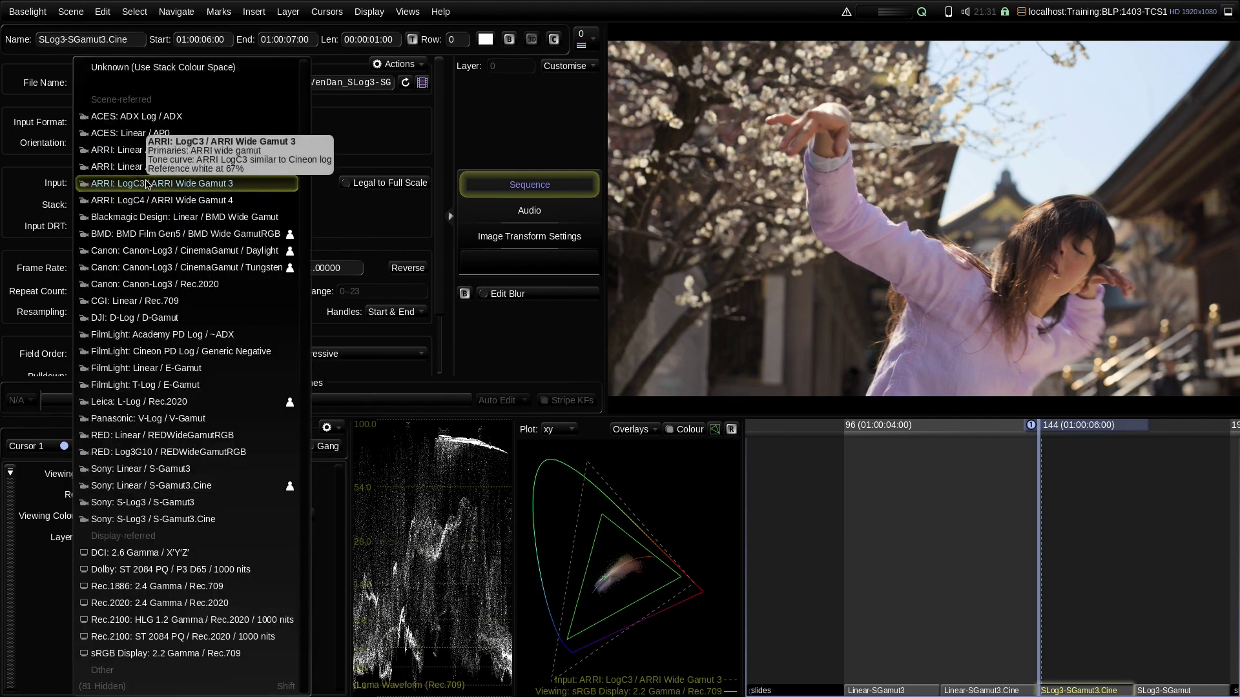
click(151, 419)
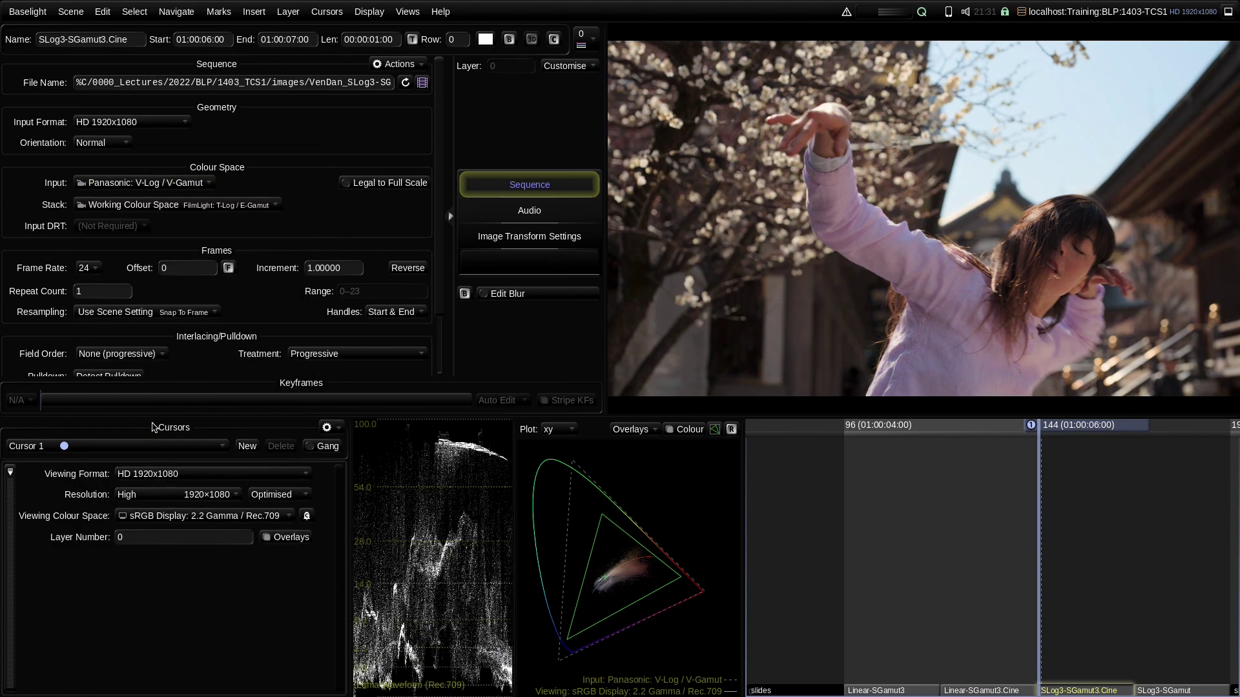
click(145, 183)
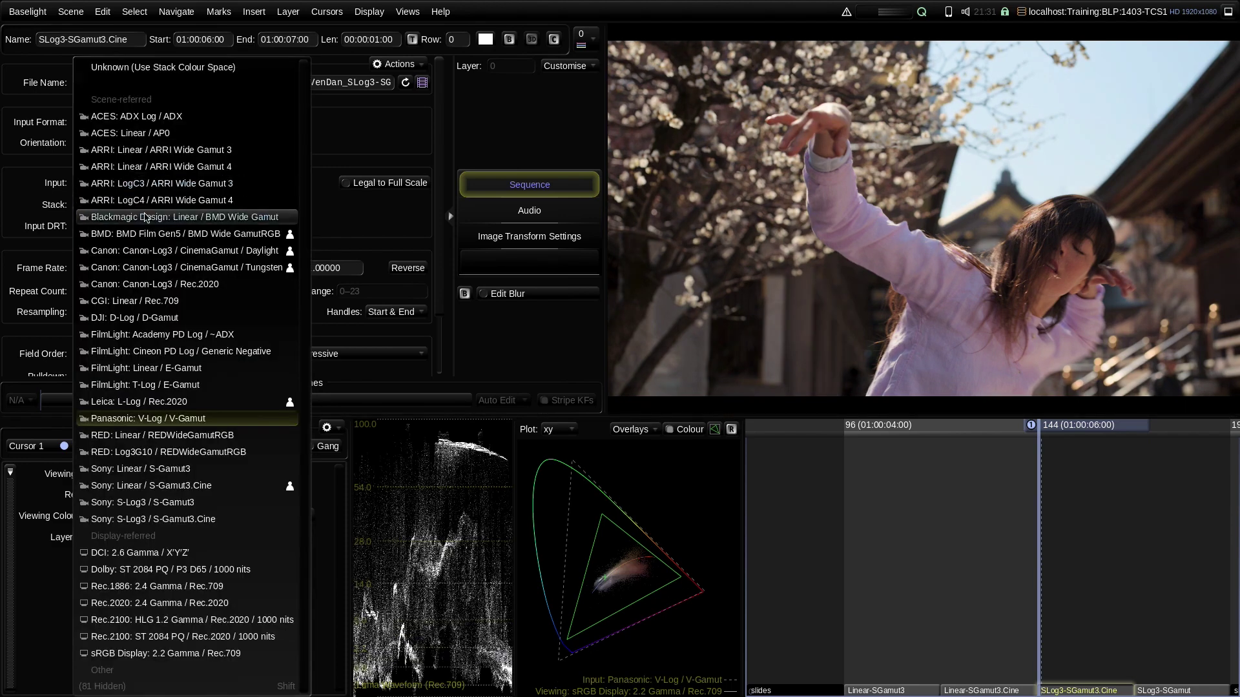
click(147, 520)
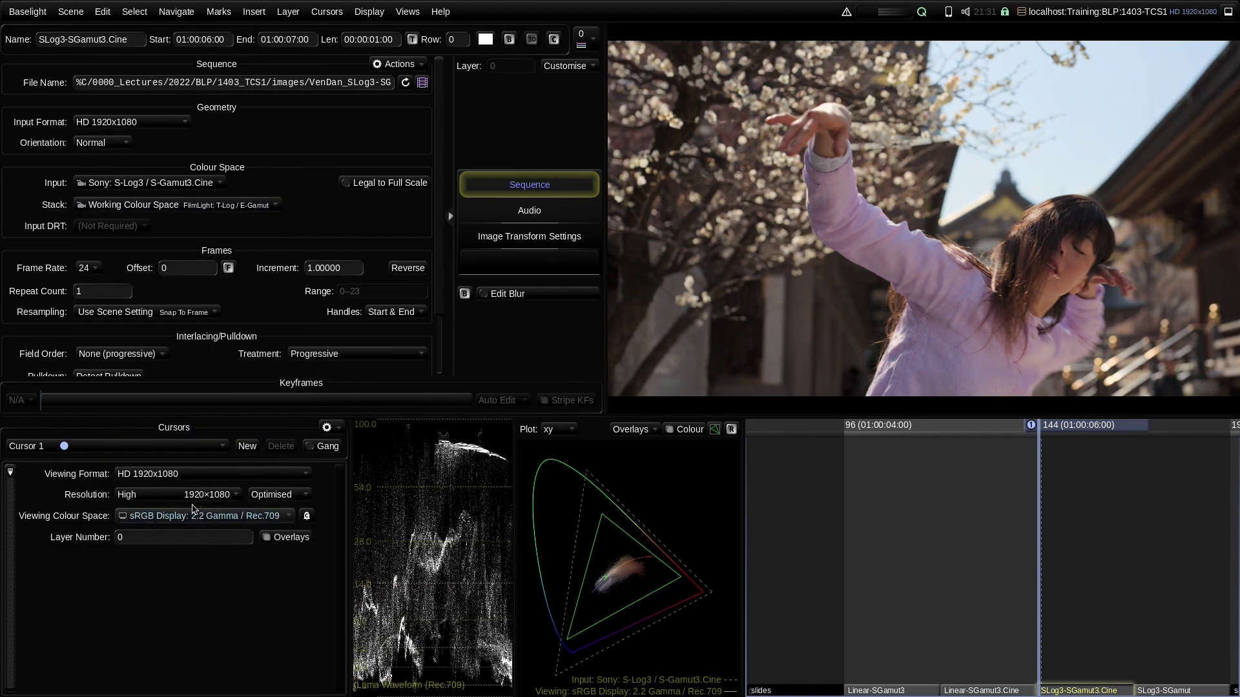
Step: Step back and forth through the four Sony strips to compare their images and chromaticity plots, ending on Linear-SGamut3
key(Down)
key(Up)
key(Up)
key(Up)
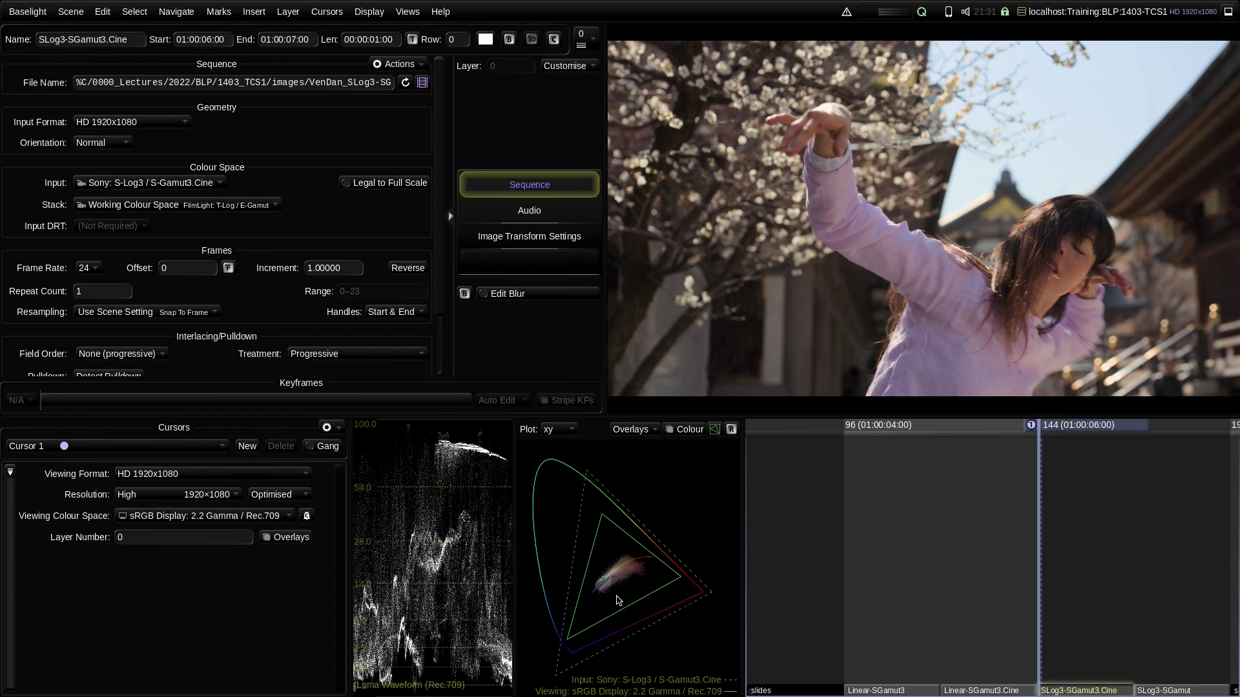
key(Down)
key(Down)
key(Down)
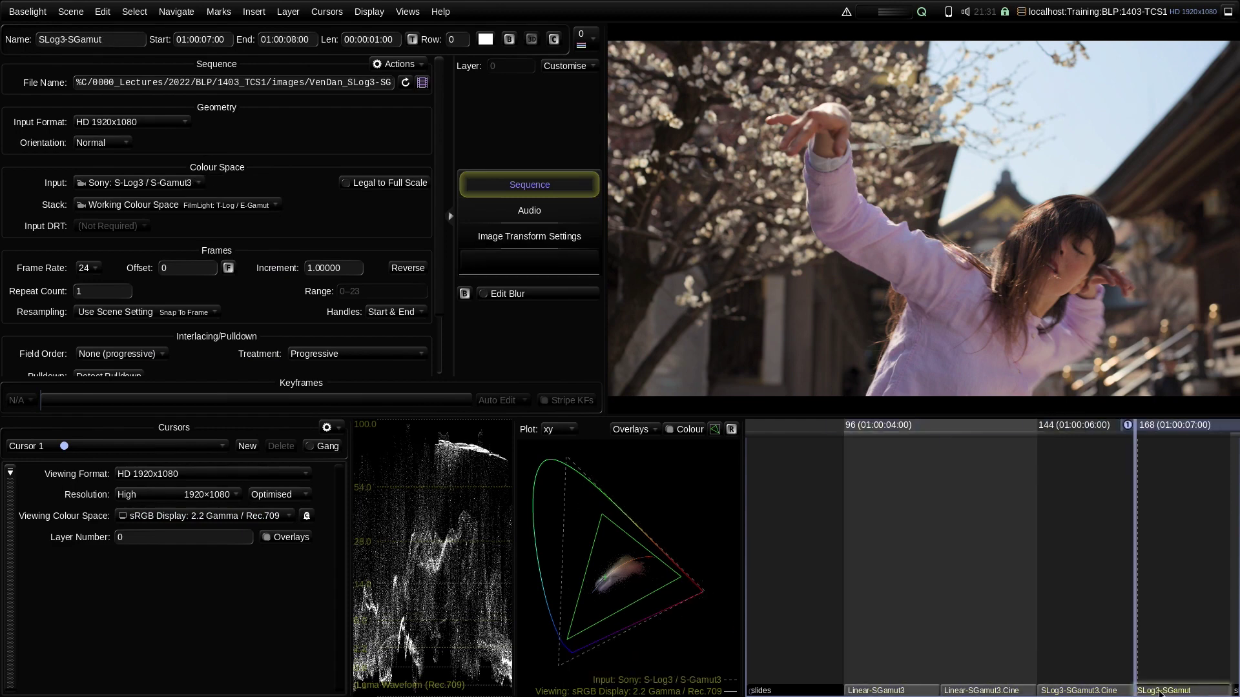
key(Up)
key(Up)
key(Up)
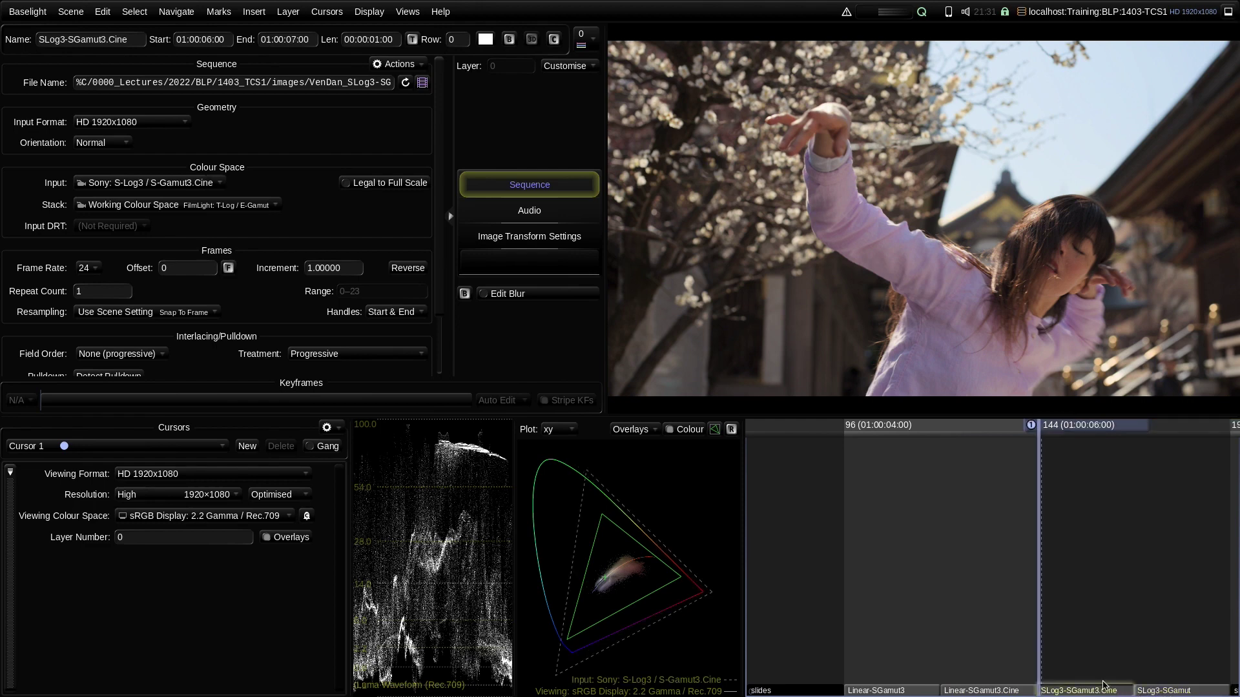
key(Down)
key(Down)
key(Down)
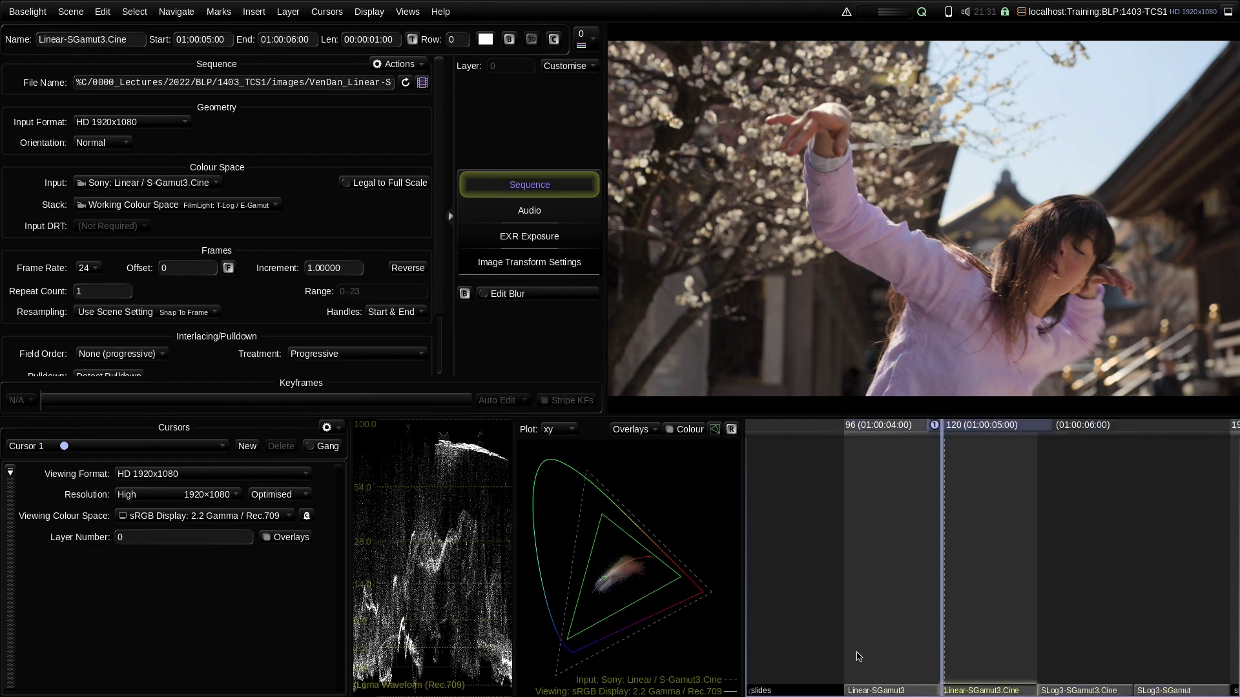
key(Up)
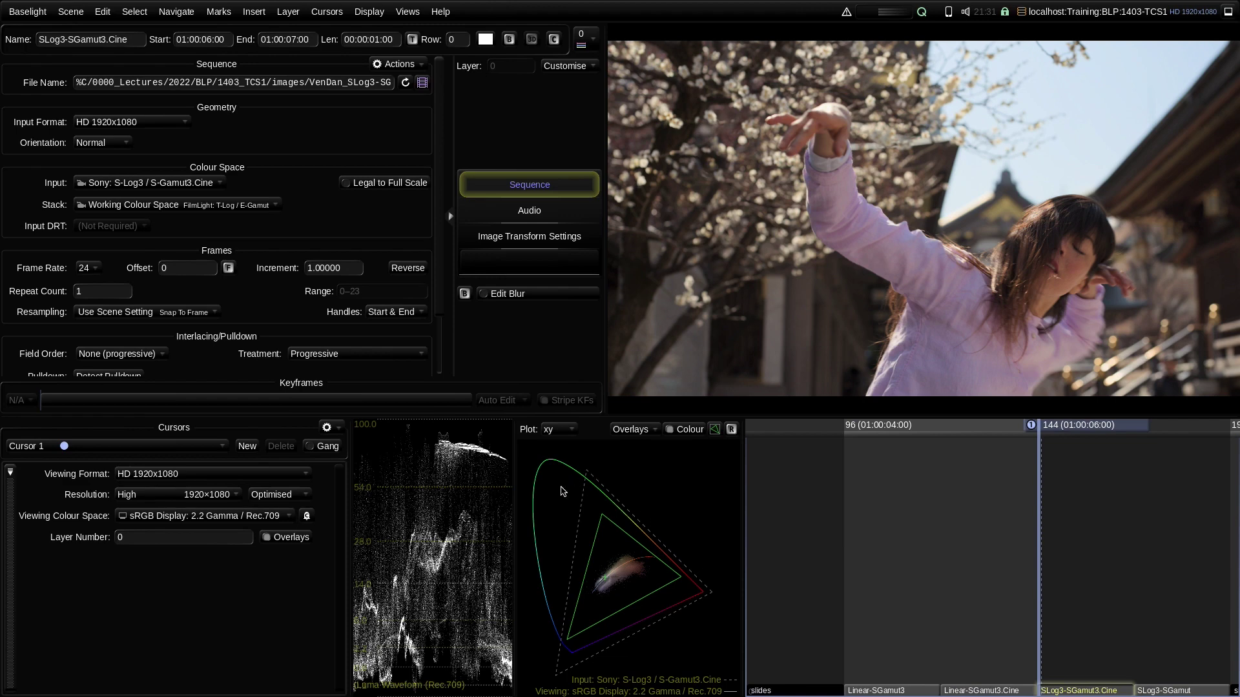
key(Up)
key(Up)
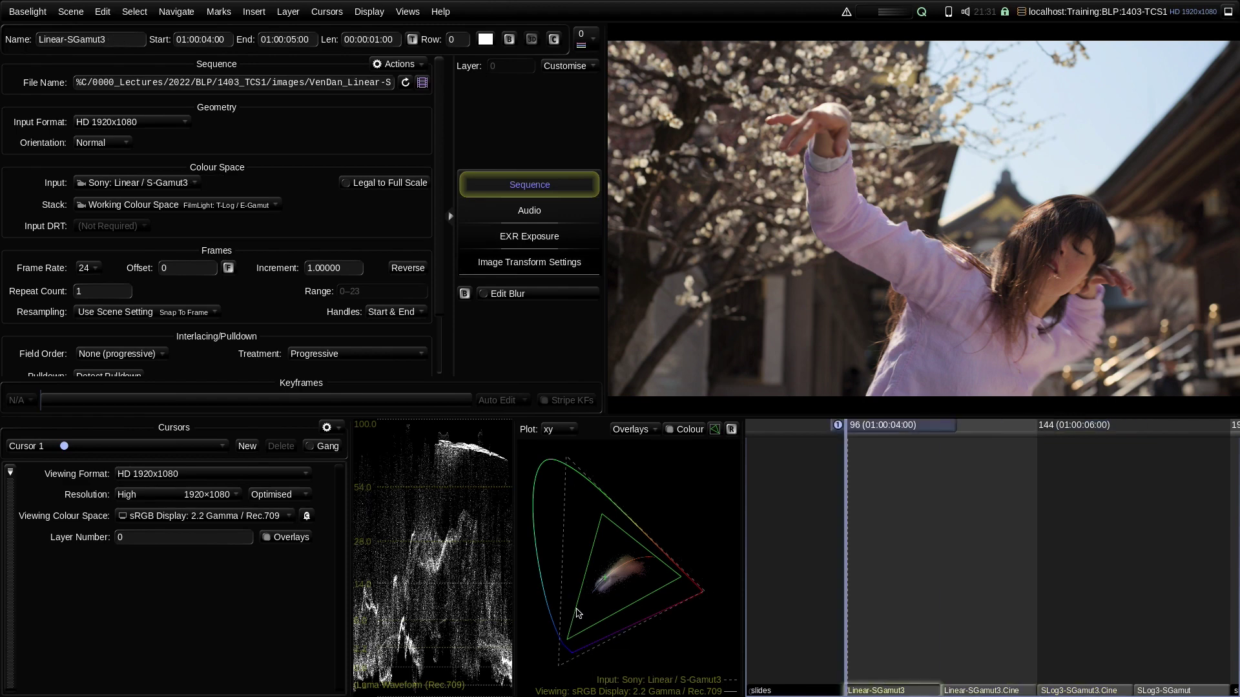
key(Down)
key(Down)
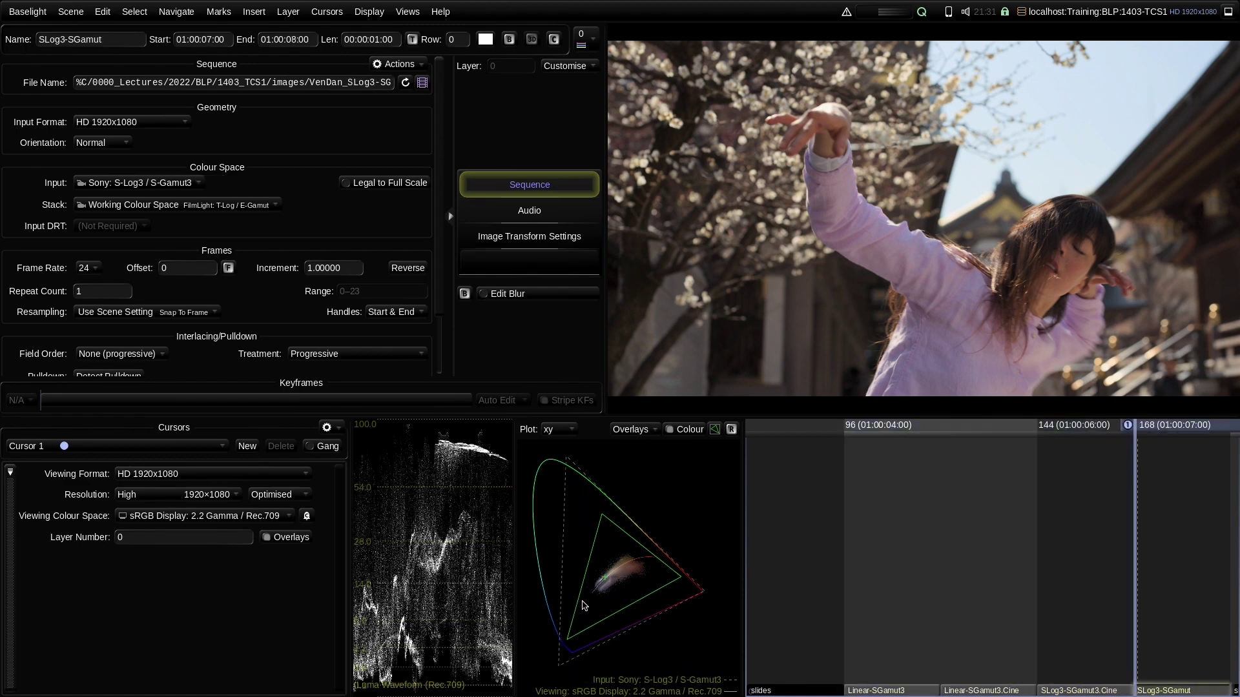
key(Up)
key(Up)
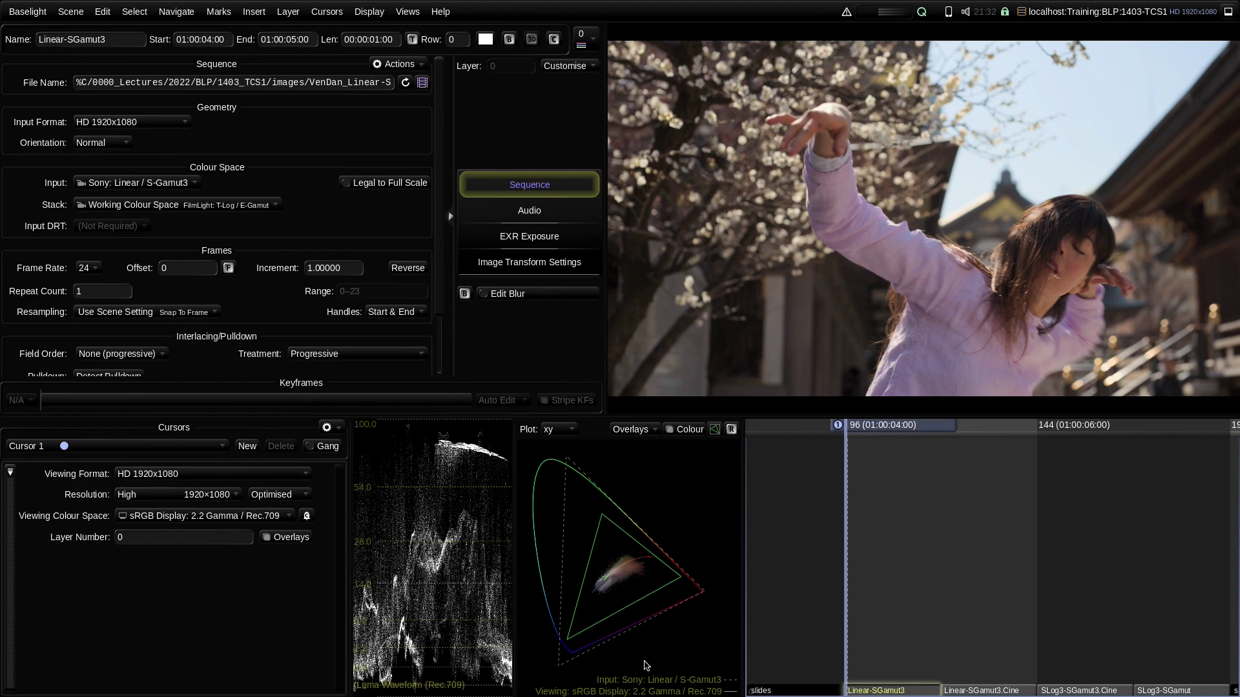
key(Down)
key(Down)
key(Down)
key(Up)
key(Up)
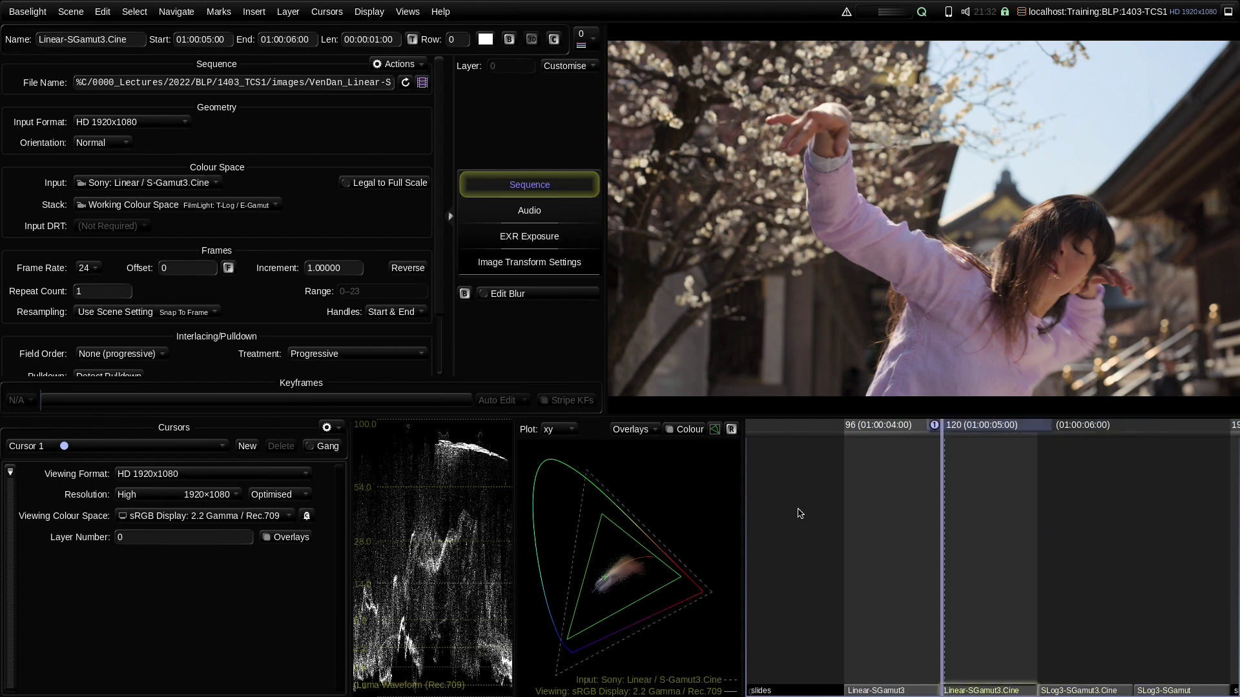
key(Up)
key(Down)
key(Down)
key(Down)
key(Up)
key(Up)
key(Up)
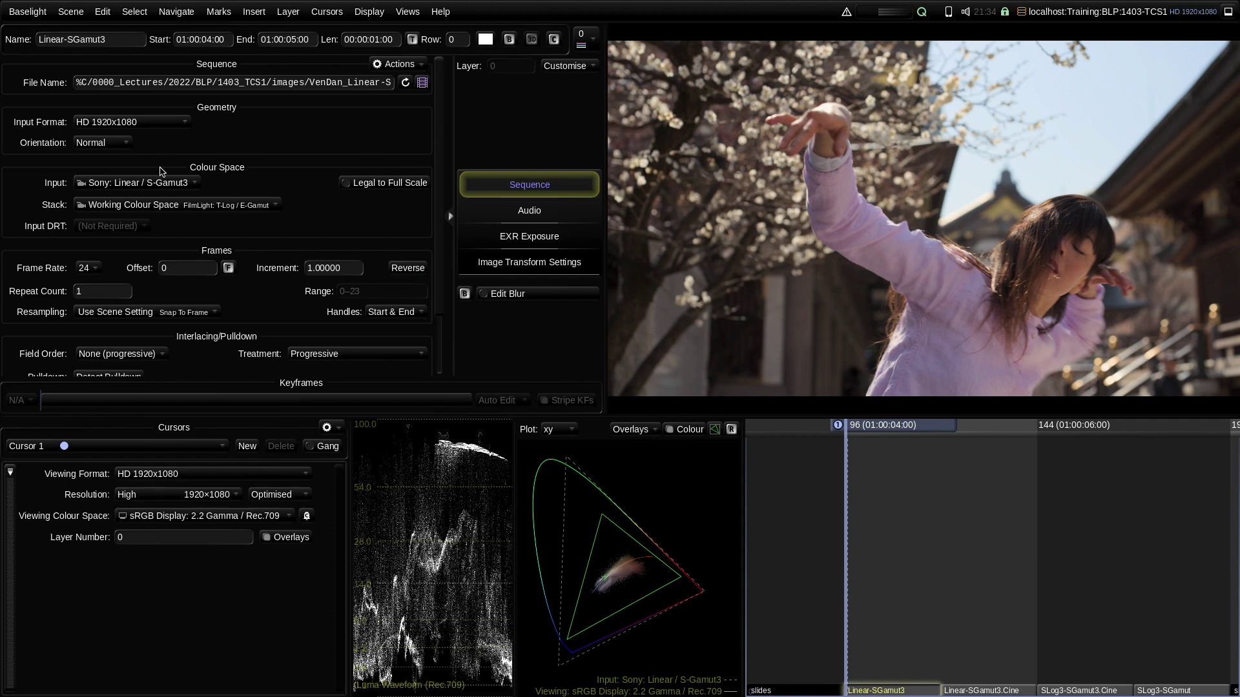
Step: Review the input colour spaces available for the Linear-SGamut3 strip without changing it, and step forward through the following strips
click(140, 184)
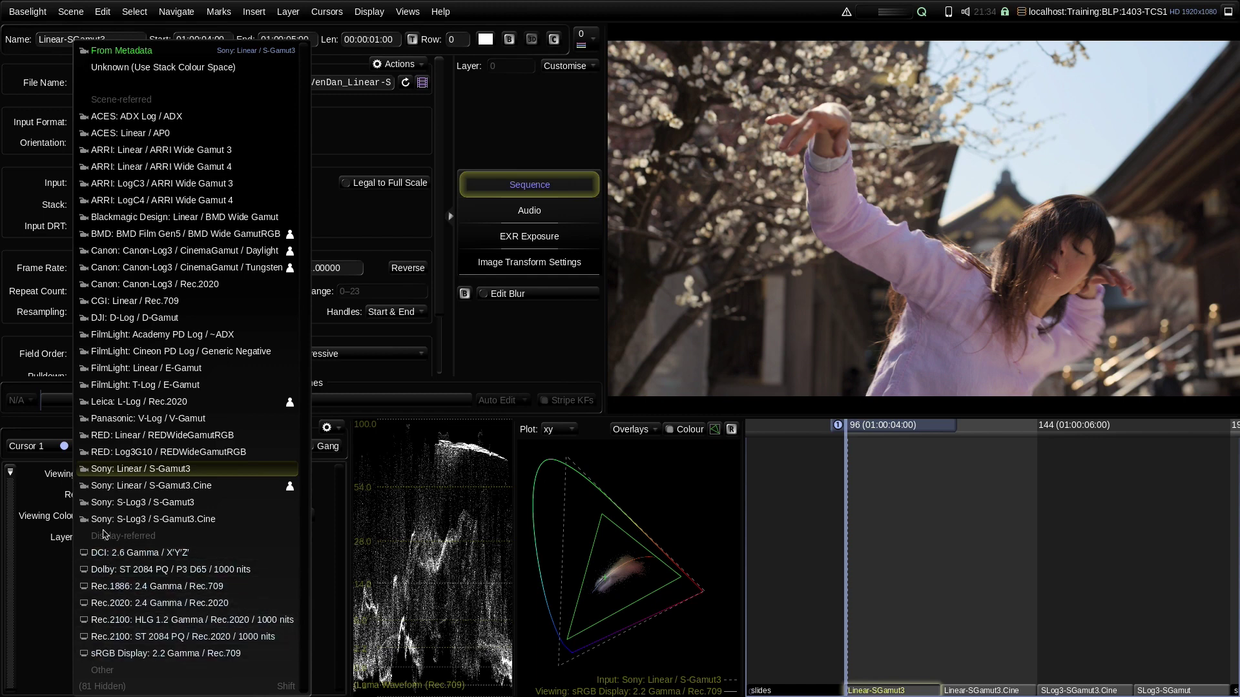
click(442, 352)
key(Down)
key(Down)
key(Down)
key(Down)
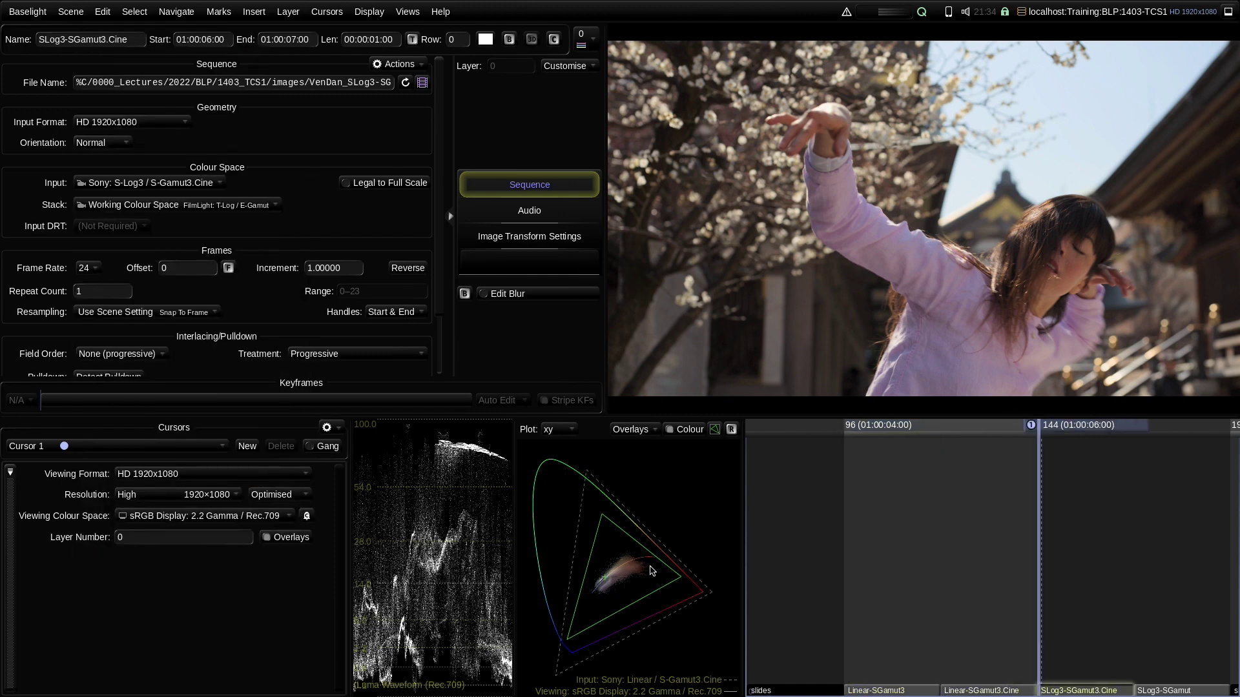
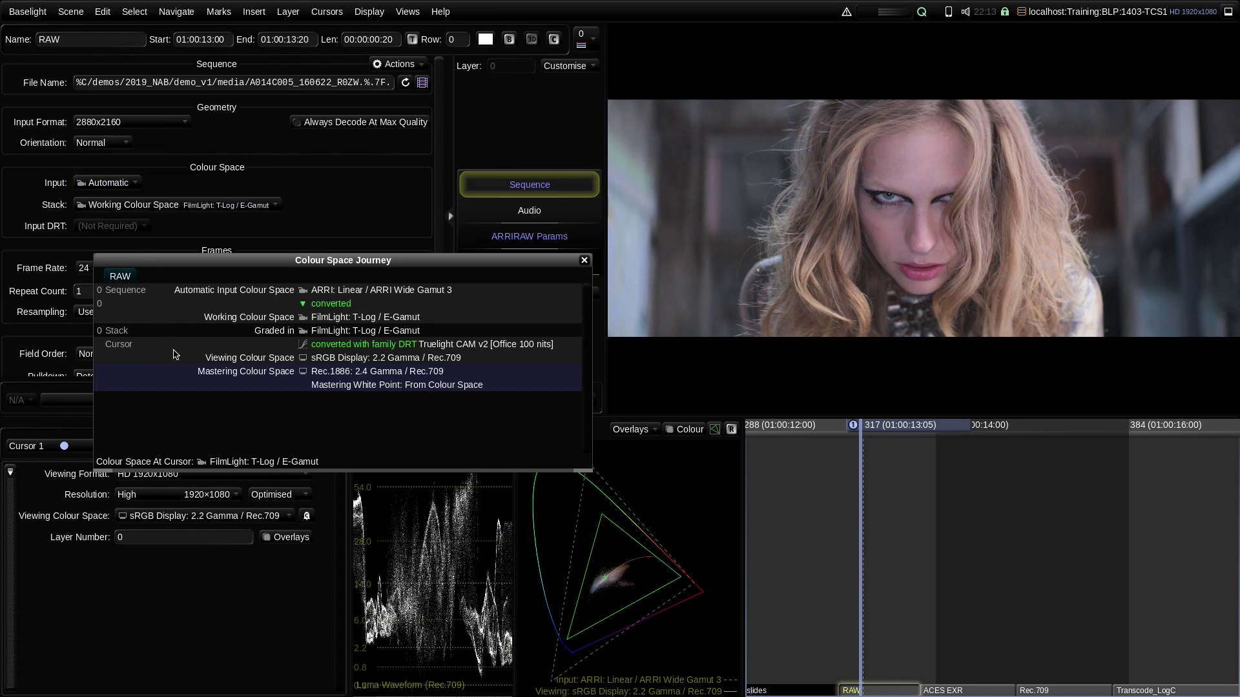
Step: Review the input colour space options for the RAW strip and keep it on Automatic
click(110, 183)
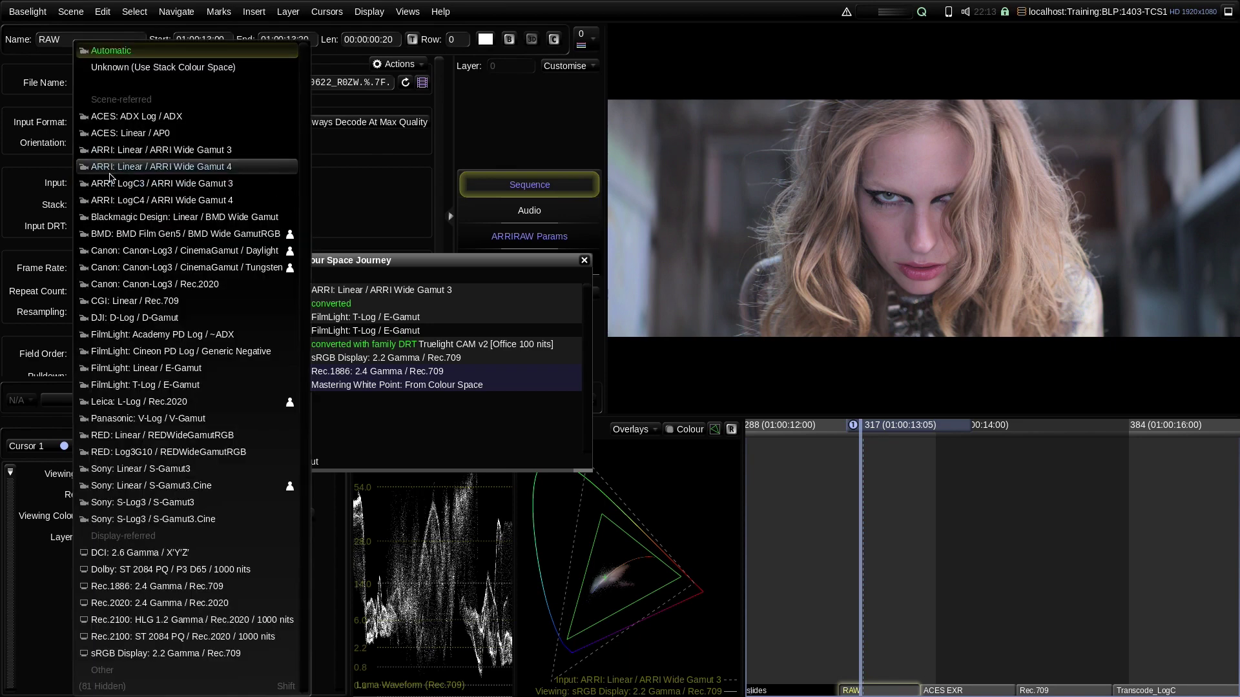
click(108, 52)
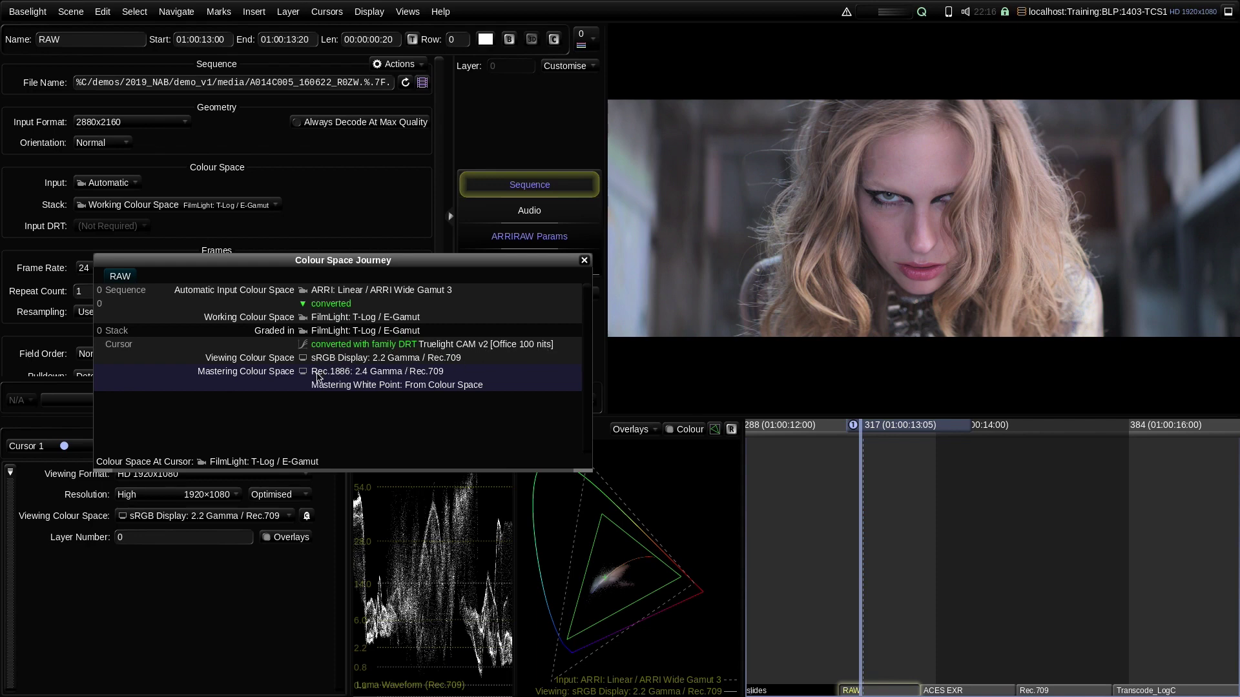
Step: In the scene settings, try Rec.1886: 2.4 Gamma / Rec.709 as the working colour space and restore FilmLight: T-Log / E-Gamut
click(407, 12)
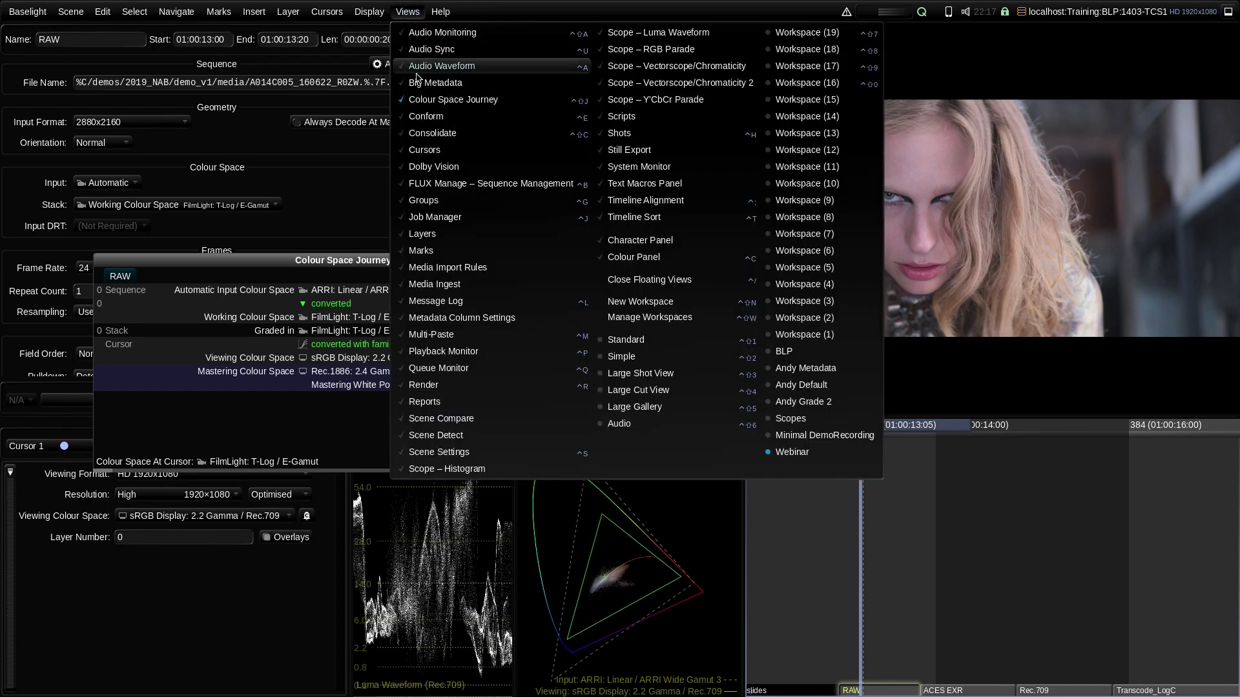
click(470, 455)
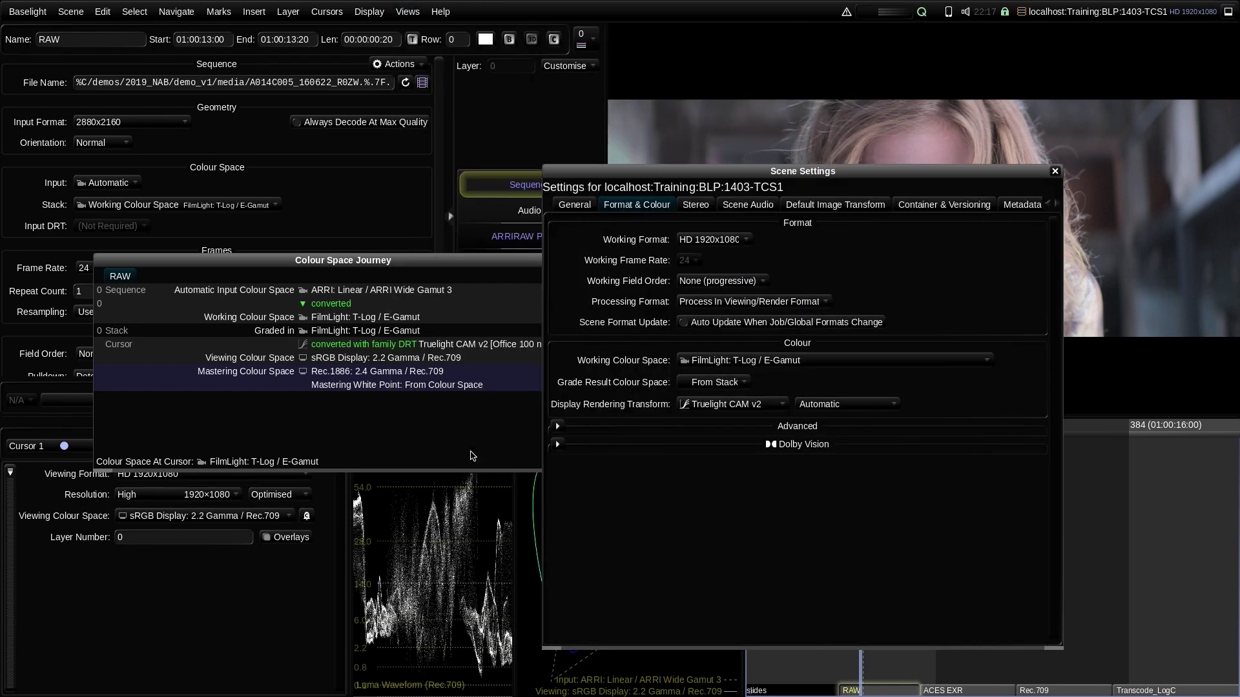
drag(680, 171, 757, 202)
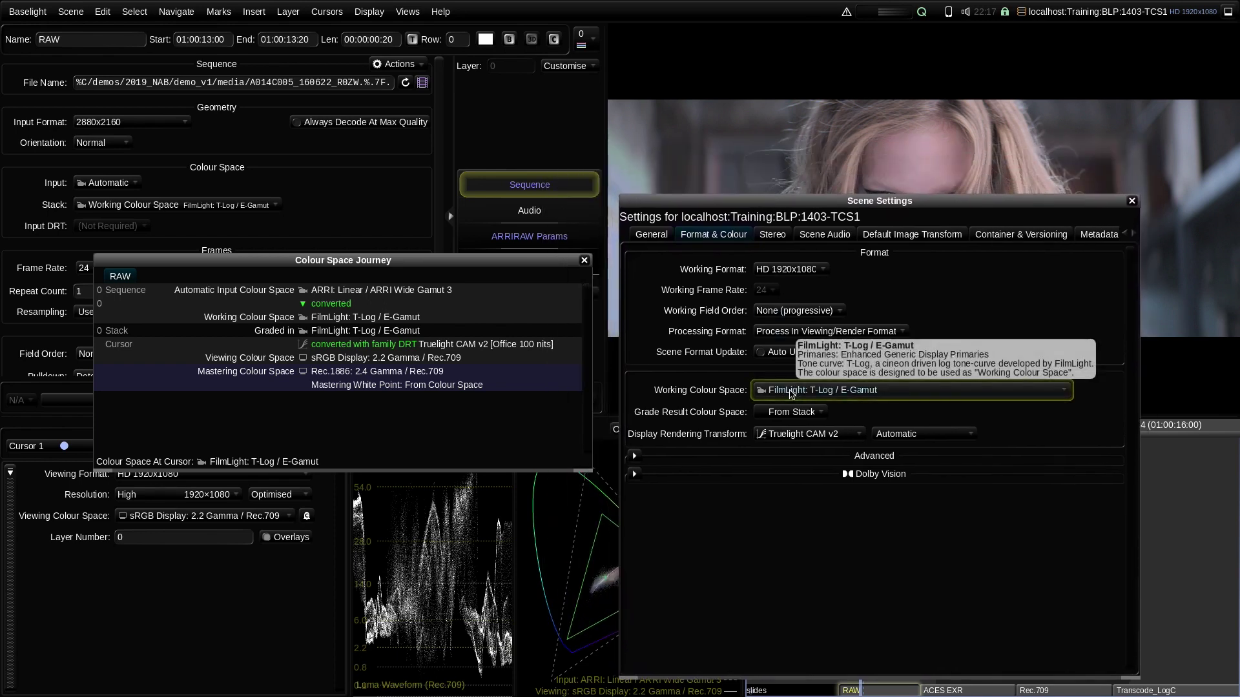
click(792, 394)
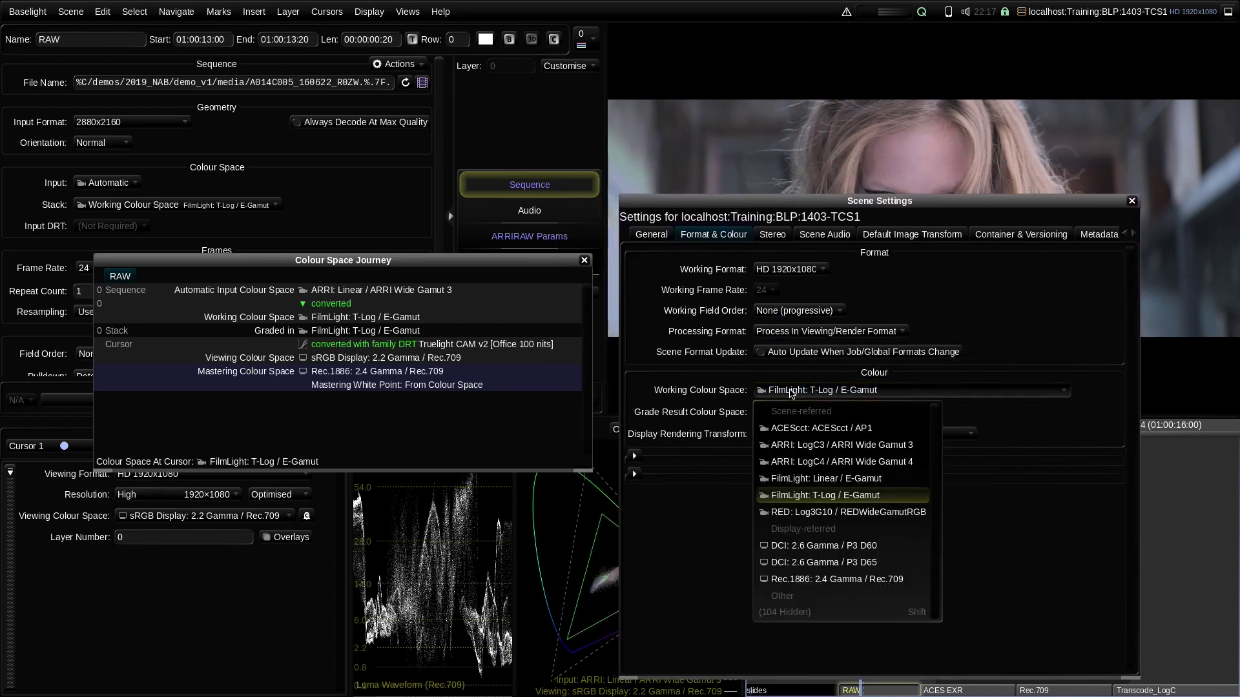
click(807, 580)
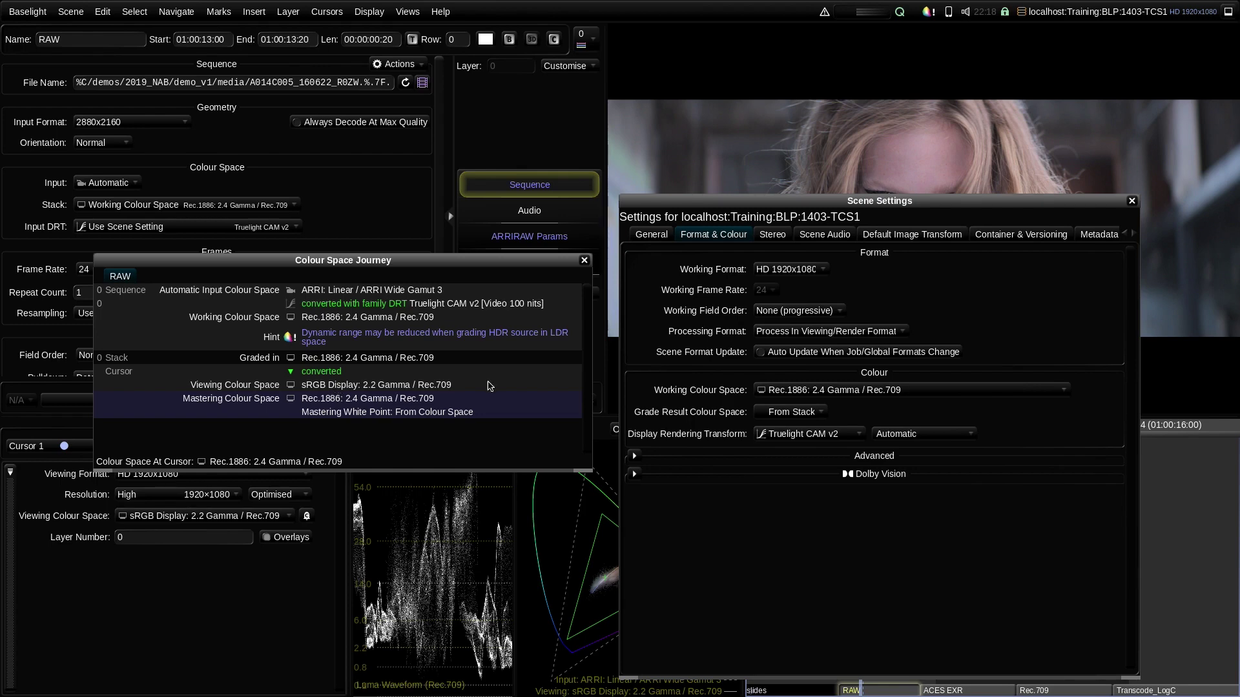
click(829, 390)
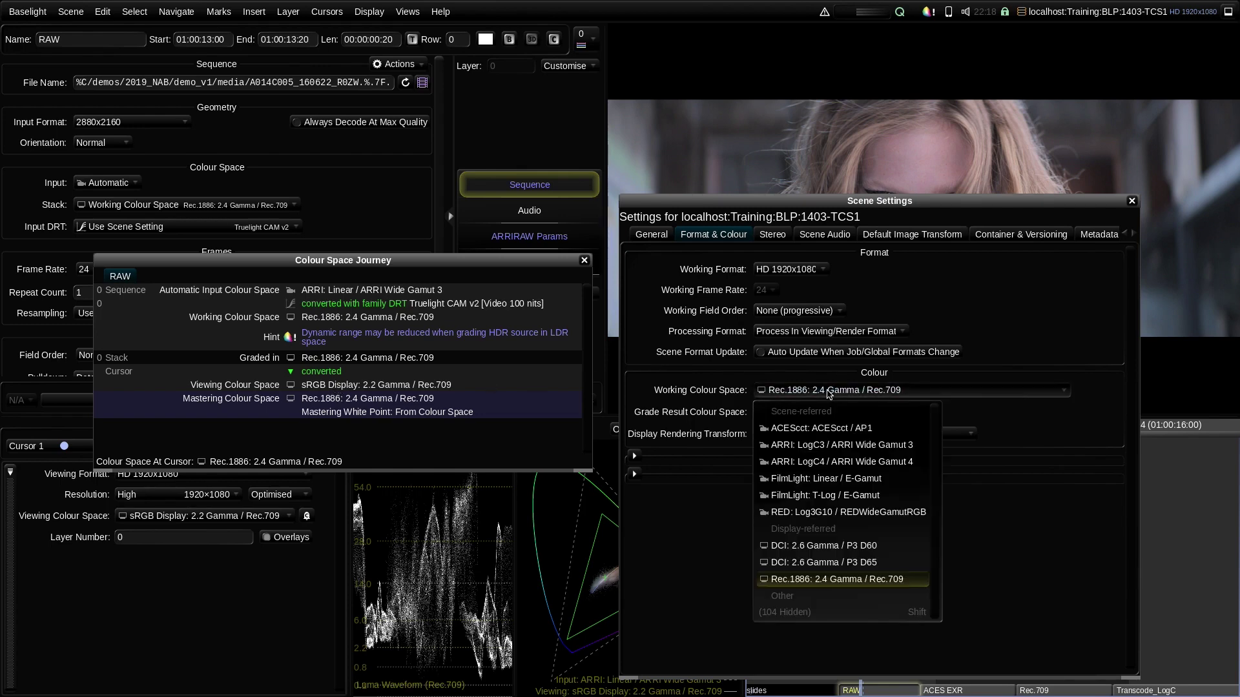
click(825, 495)
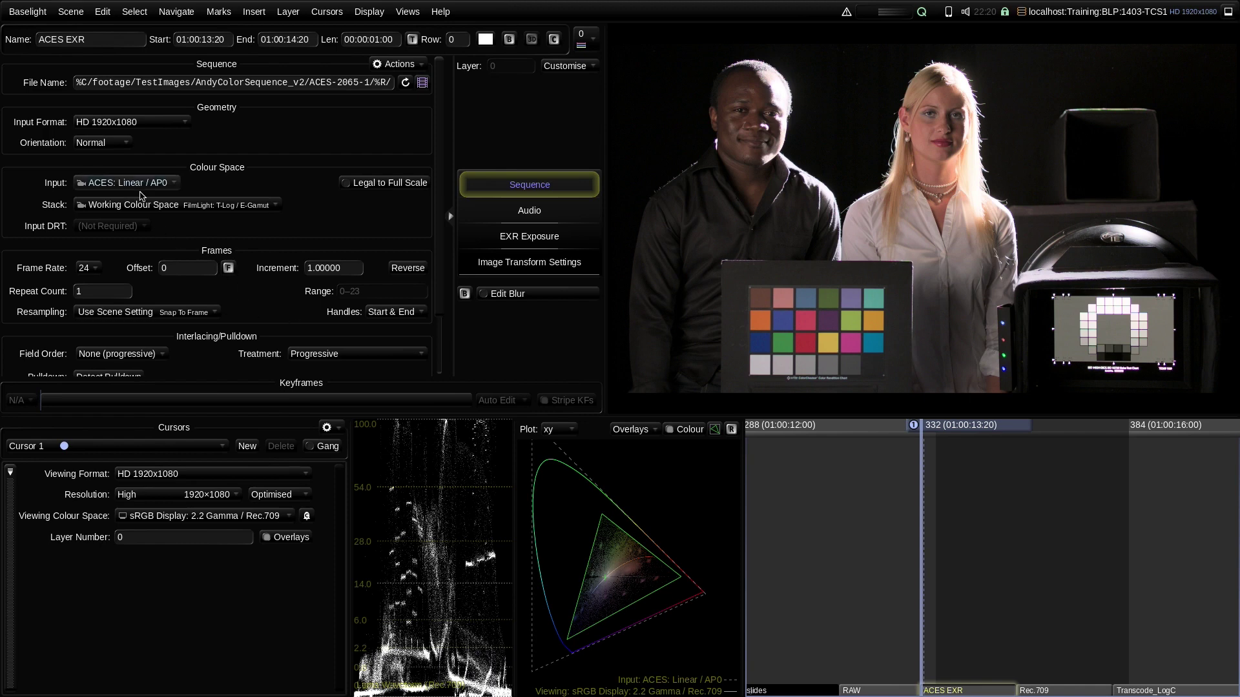
Step: Show the whole spectral locus in the ACES EXR strip's chromaticity plot and set its input colour space to From Metadata
scroll(642, 523, down, 3)
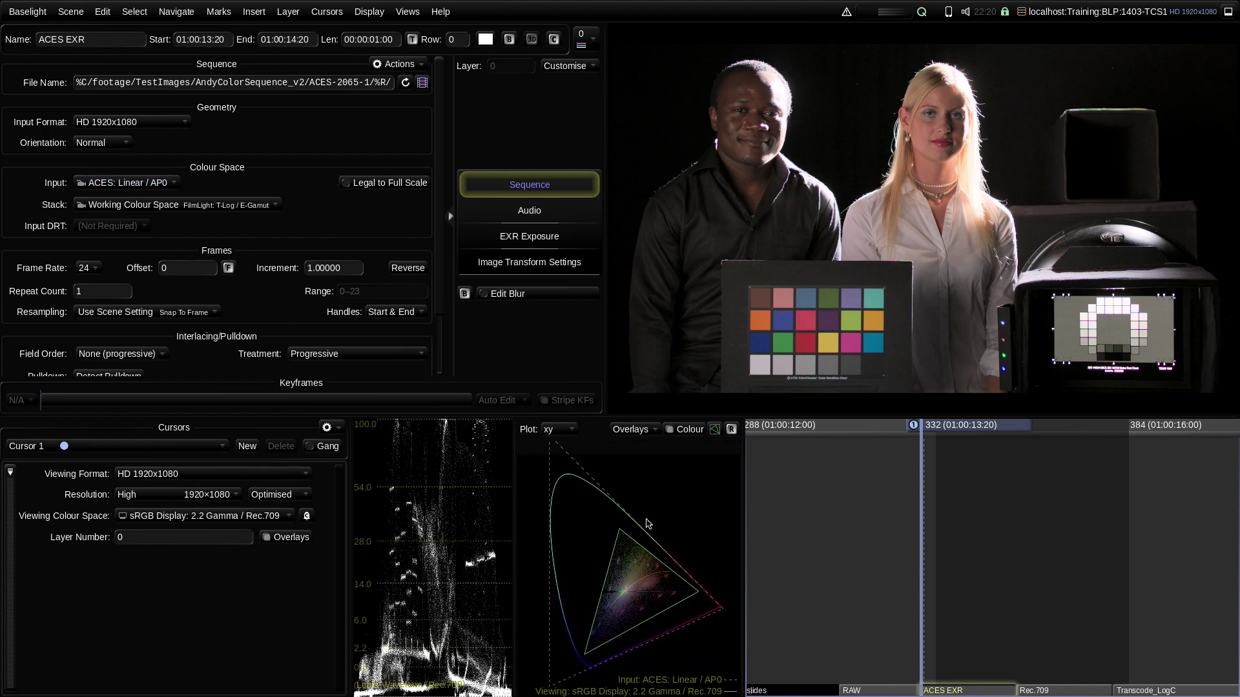
scroll(648, 538, down, 1)
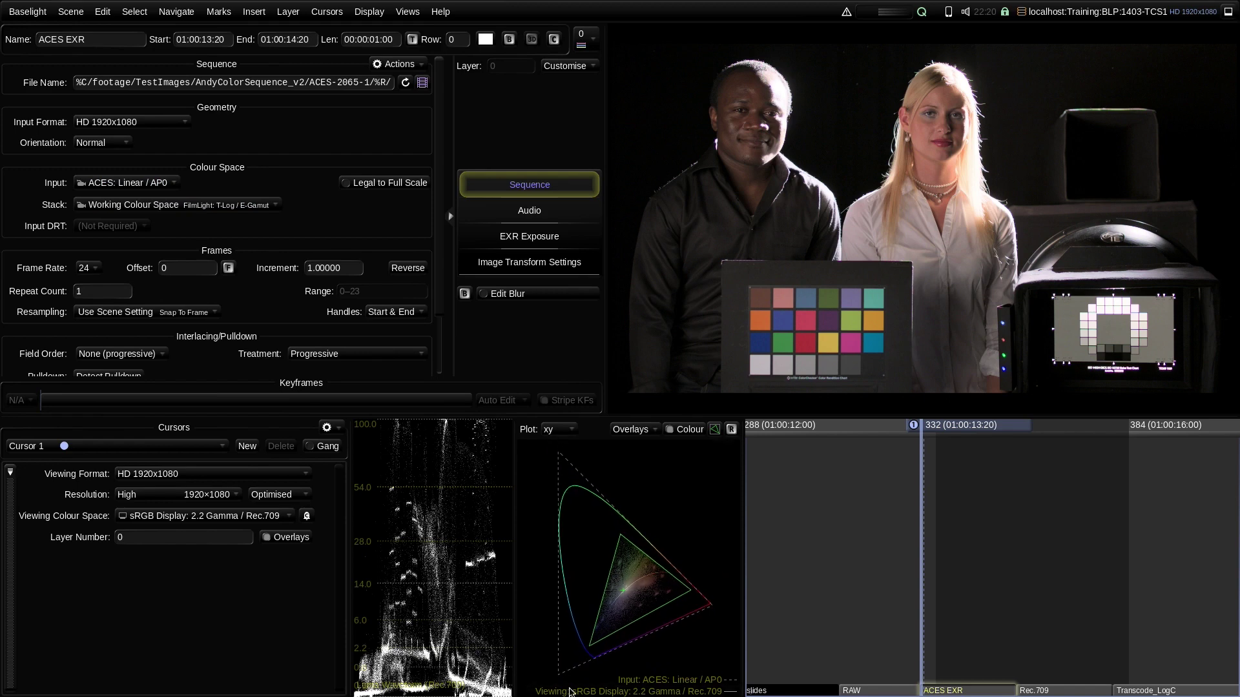
click(148, 183)
click(149, 51)
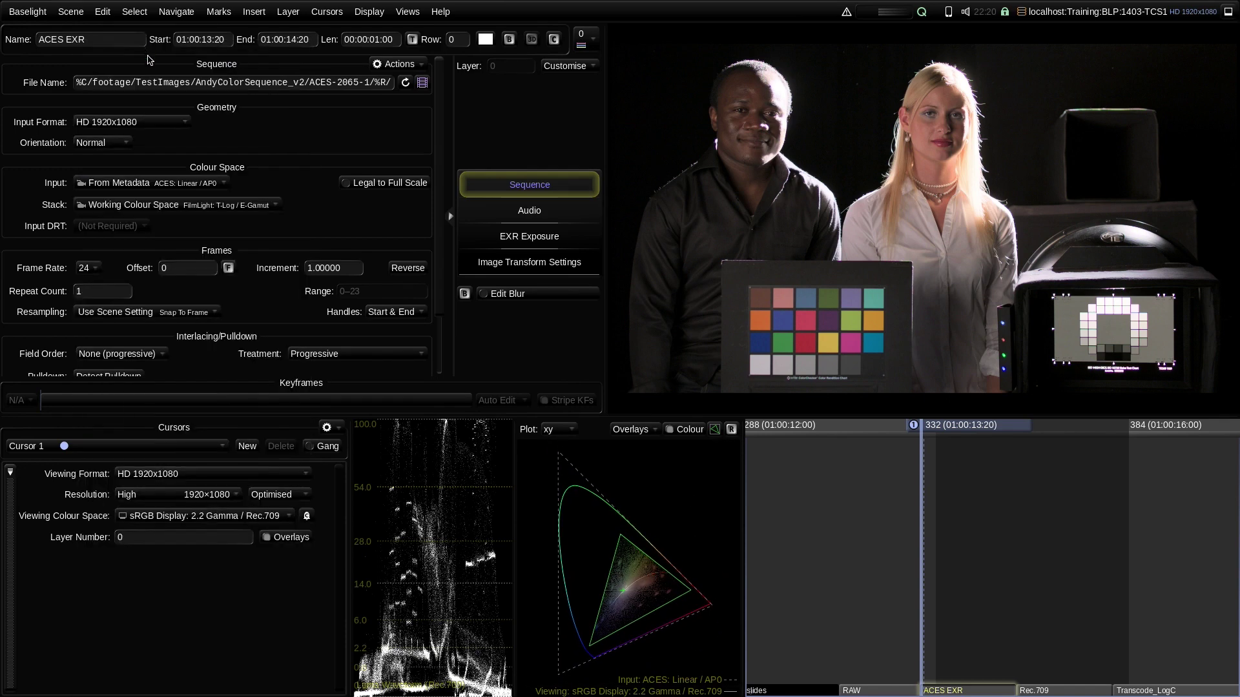
Step: Try CGI: Linear / Rec.709 and ARRI: Linear / ARRI Wide Gamut 4 as the ACES EXR input colour space, and restore From Metadata
click(184, 186)
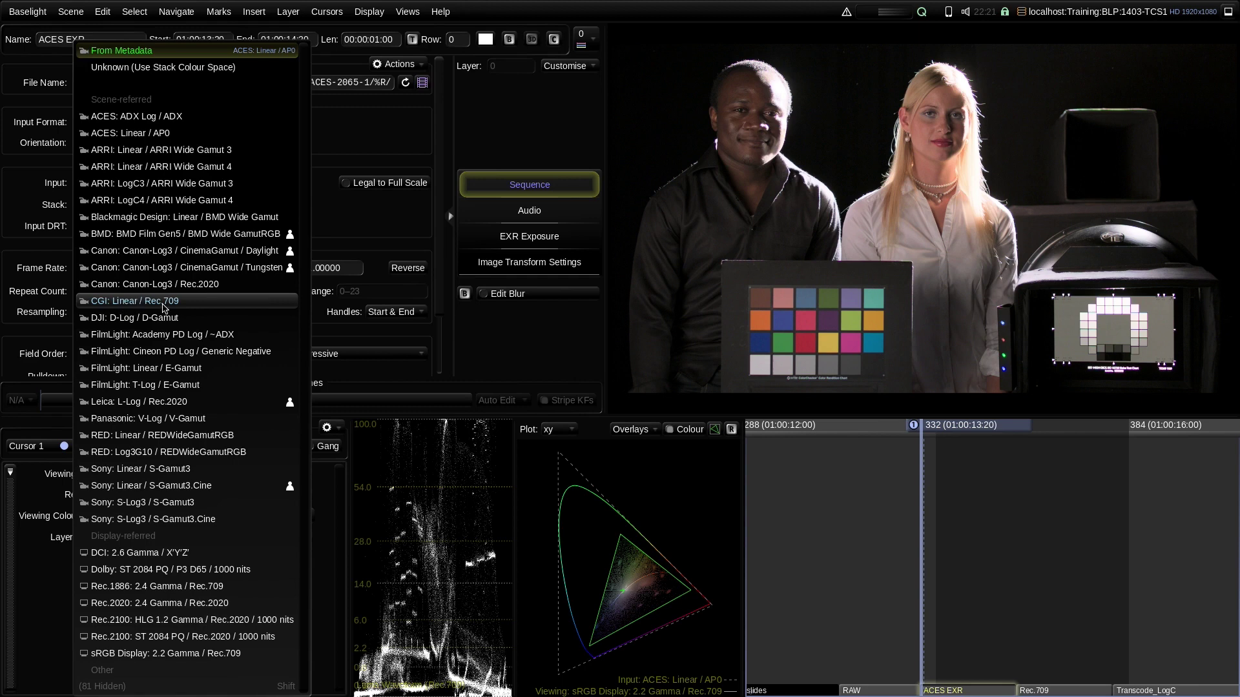
click(184, 307)
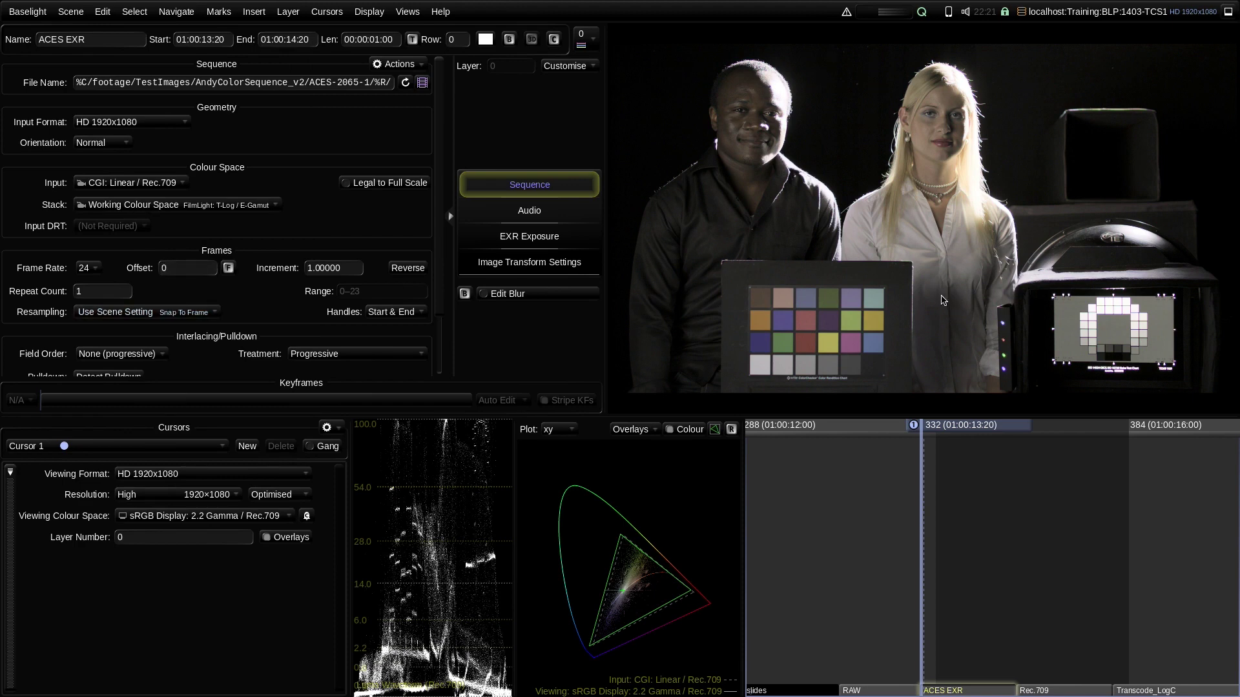
click(175, 184)
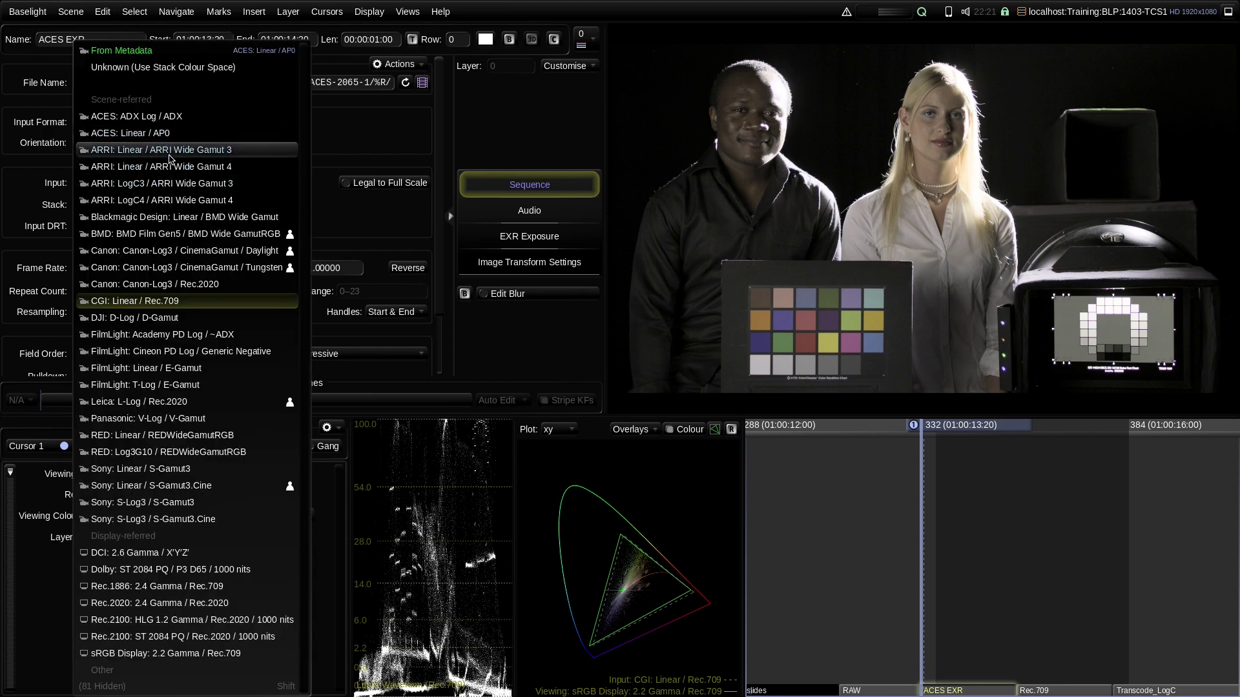
click(169, 167)
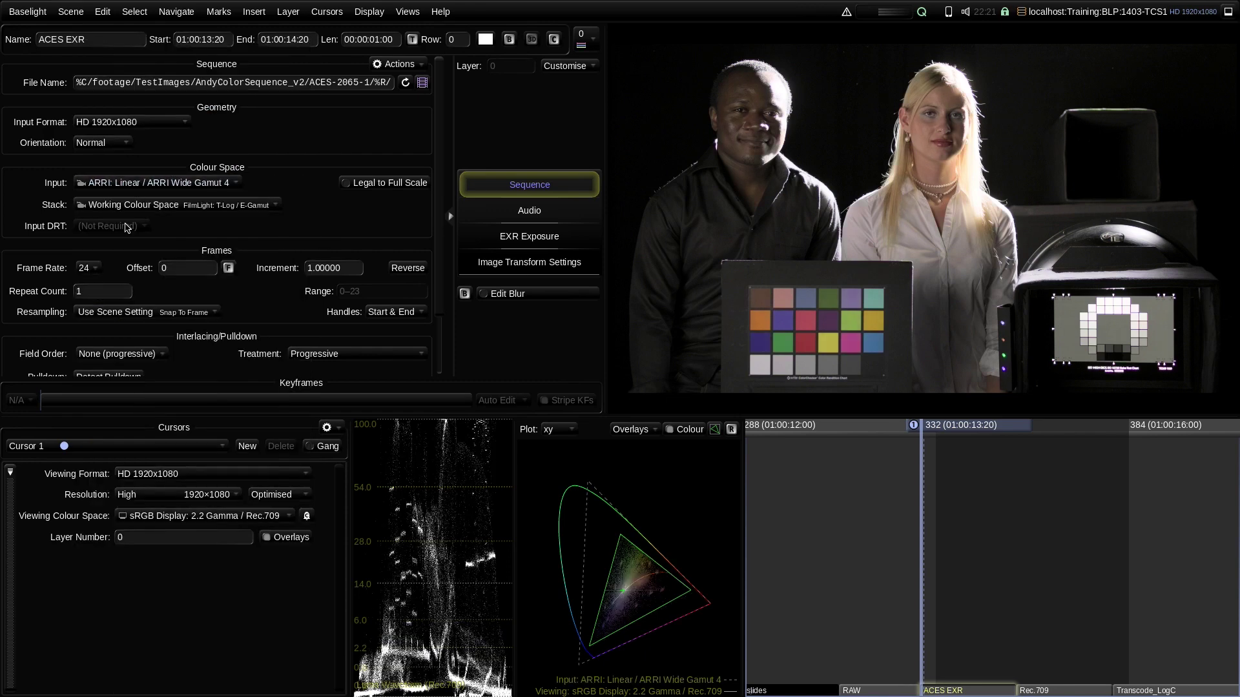
click(134, 182)
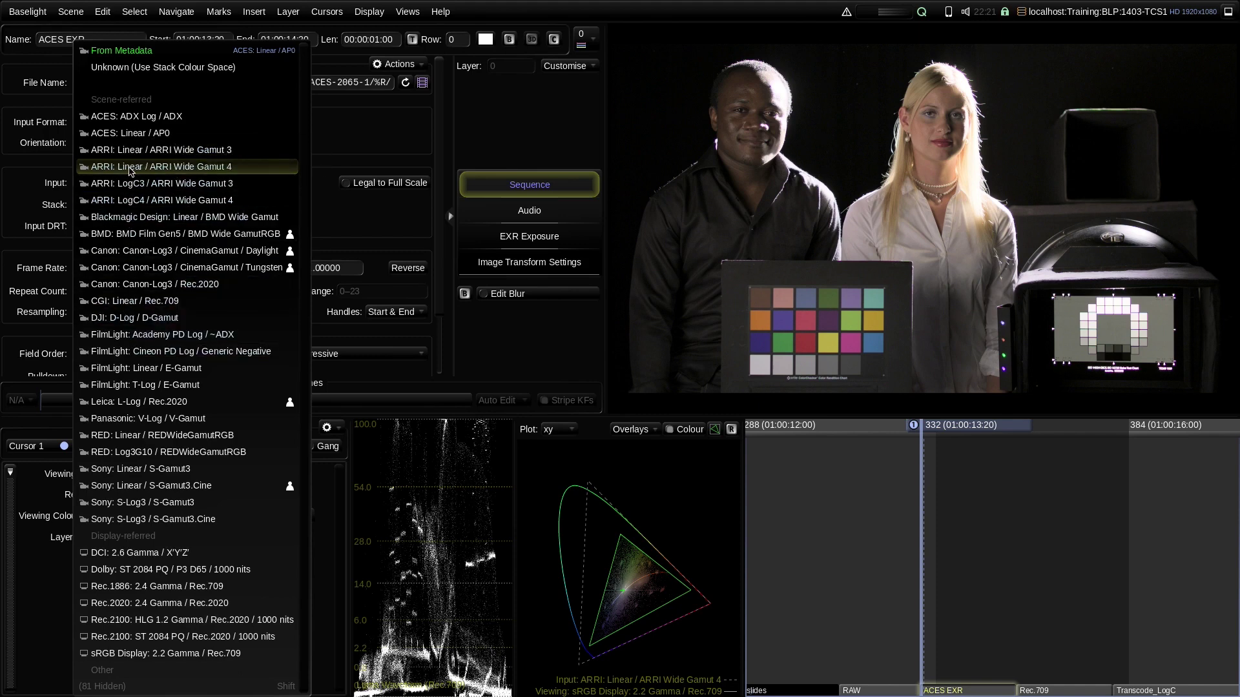
click(121, 50)
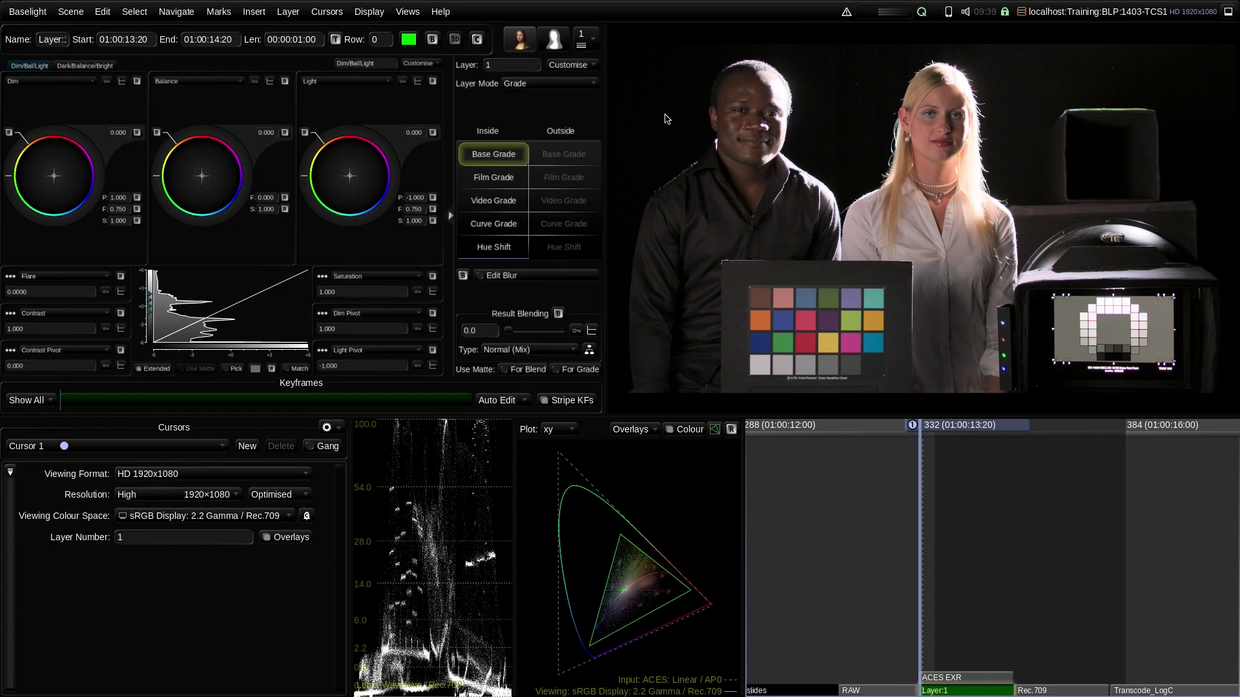
Step: Try lowering the Base Grade Balance exposure to about -6 on the ACES EXR strip and undo the grade
drag(264, 131, 260, 67)
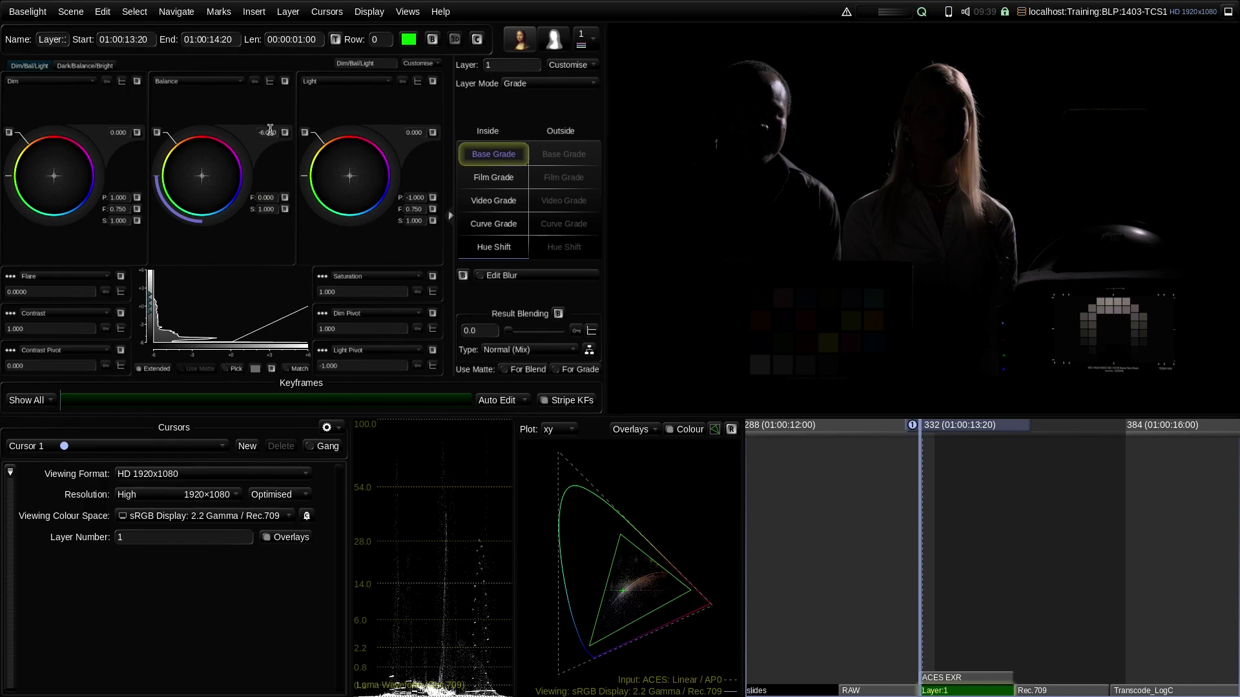
key(ctrl+z)
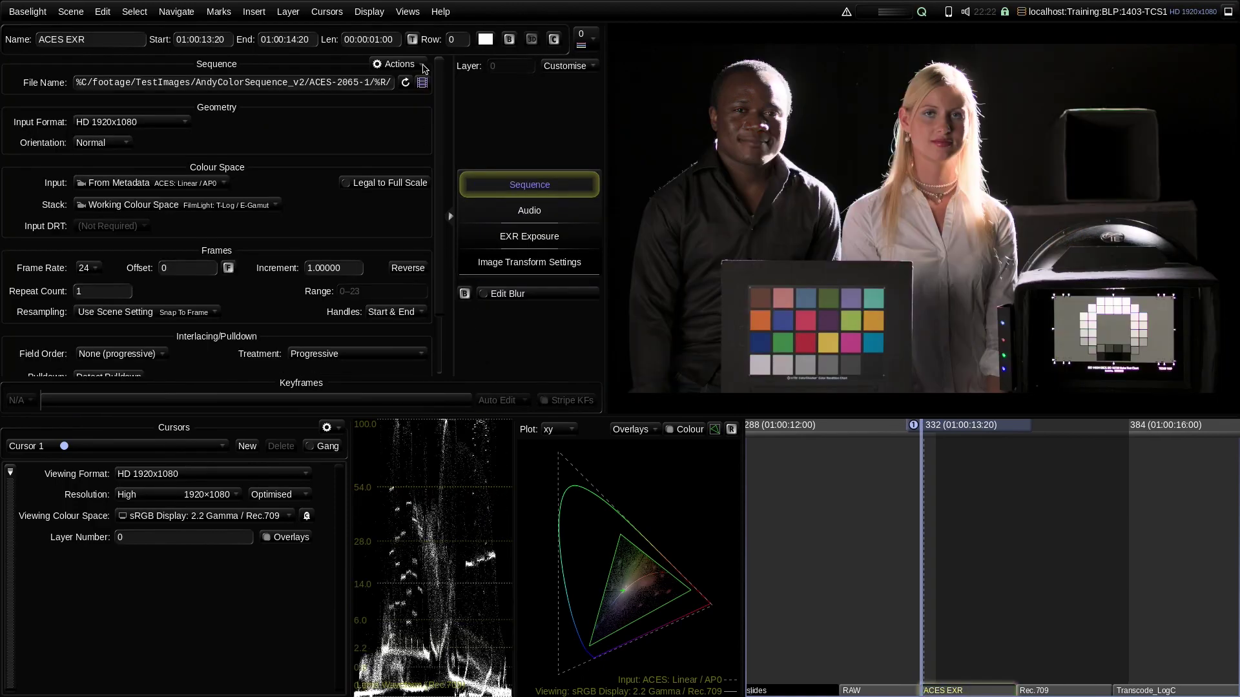
Step: Open the Colour Space Journey for the ACES EXR strip and step forward to examine the Rec.709 strip's journey
click(410, 13)
click(431, 102)
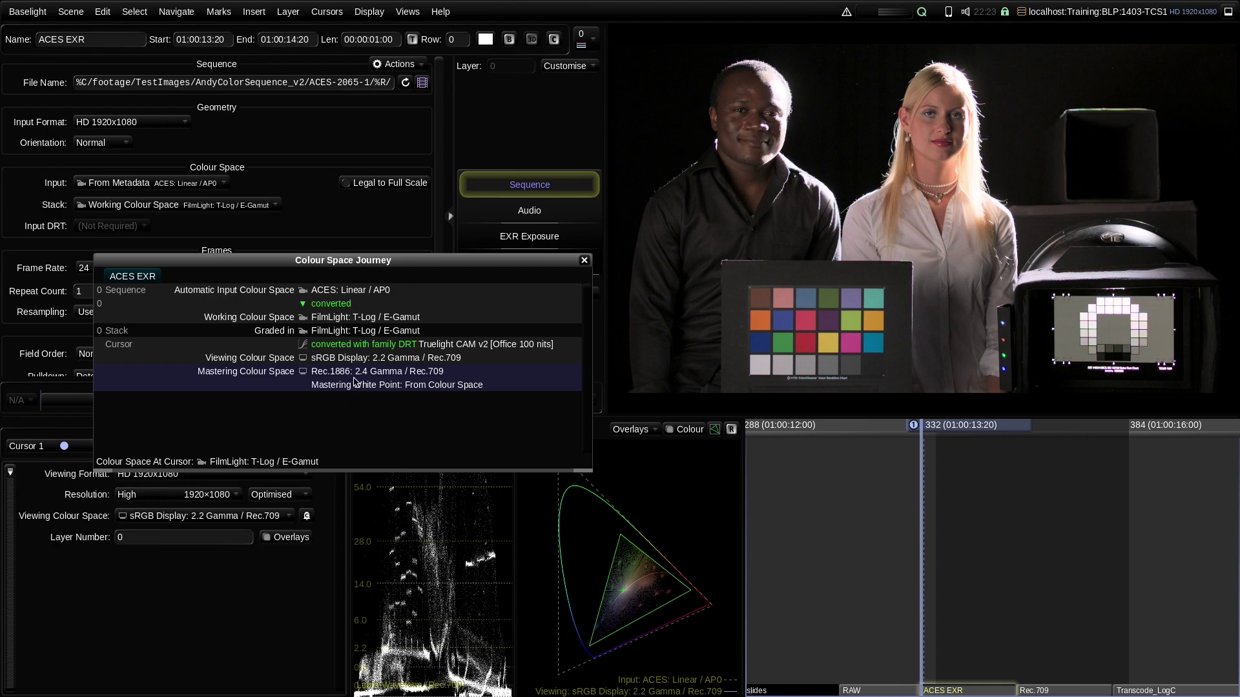
key(Down)
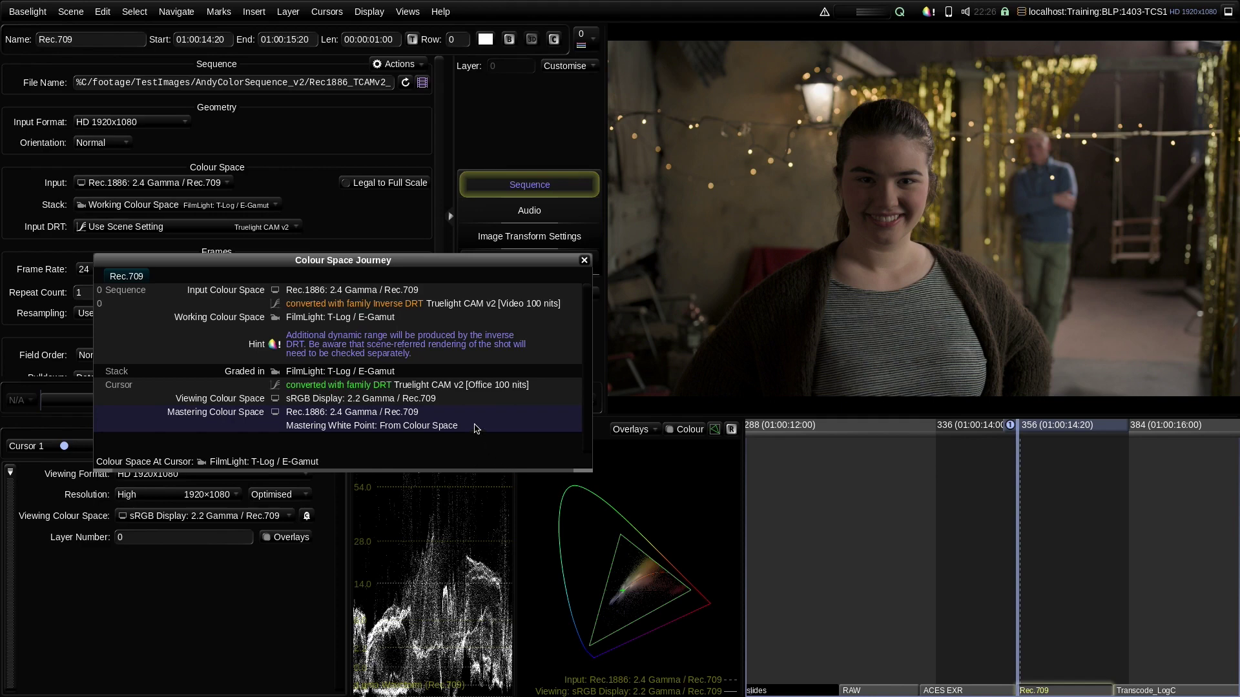
Step: Set the Transcode_LogC strip's input colour space to ARRI: LogC3 / ARRI Wide Gamut 3
key(Down)
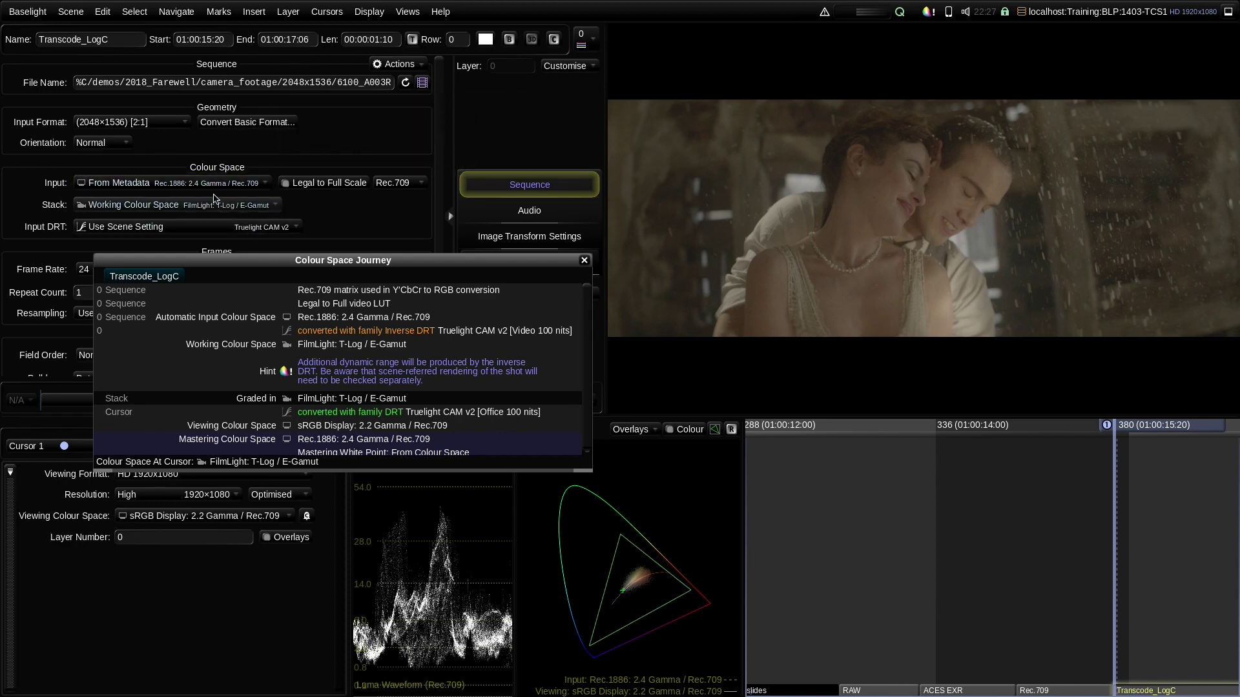
click(234, 184)
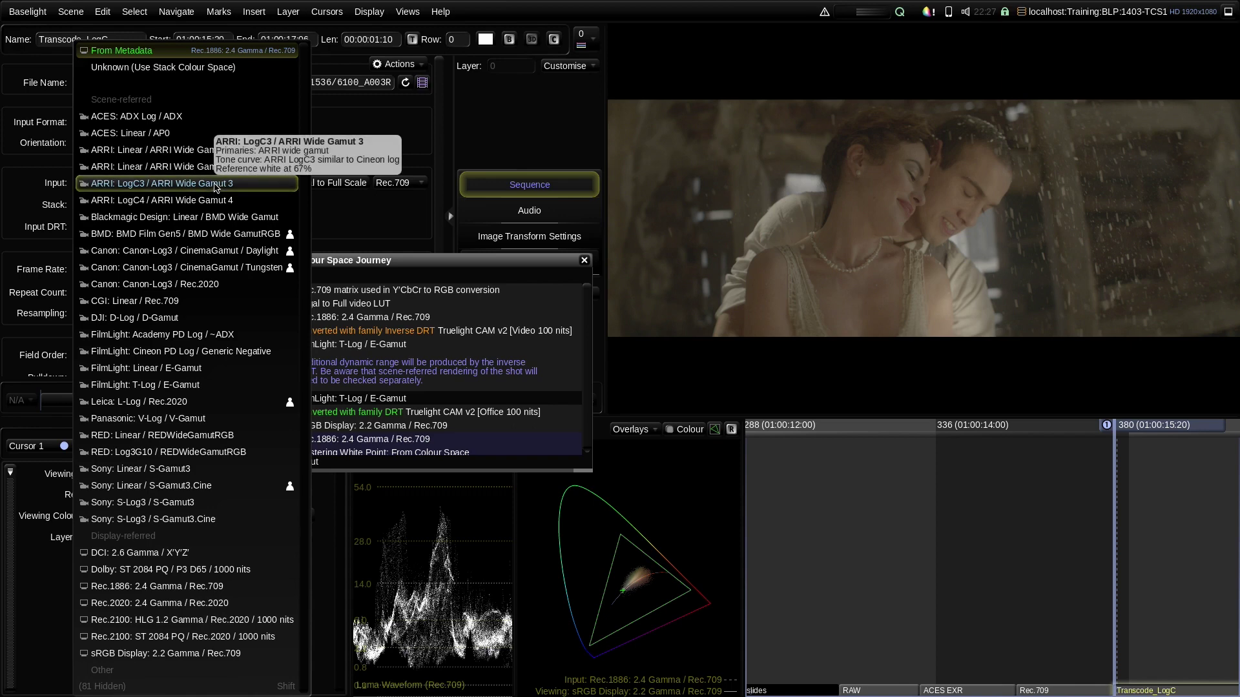
click(219, 186)
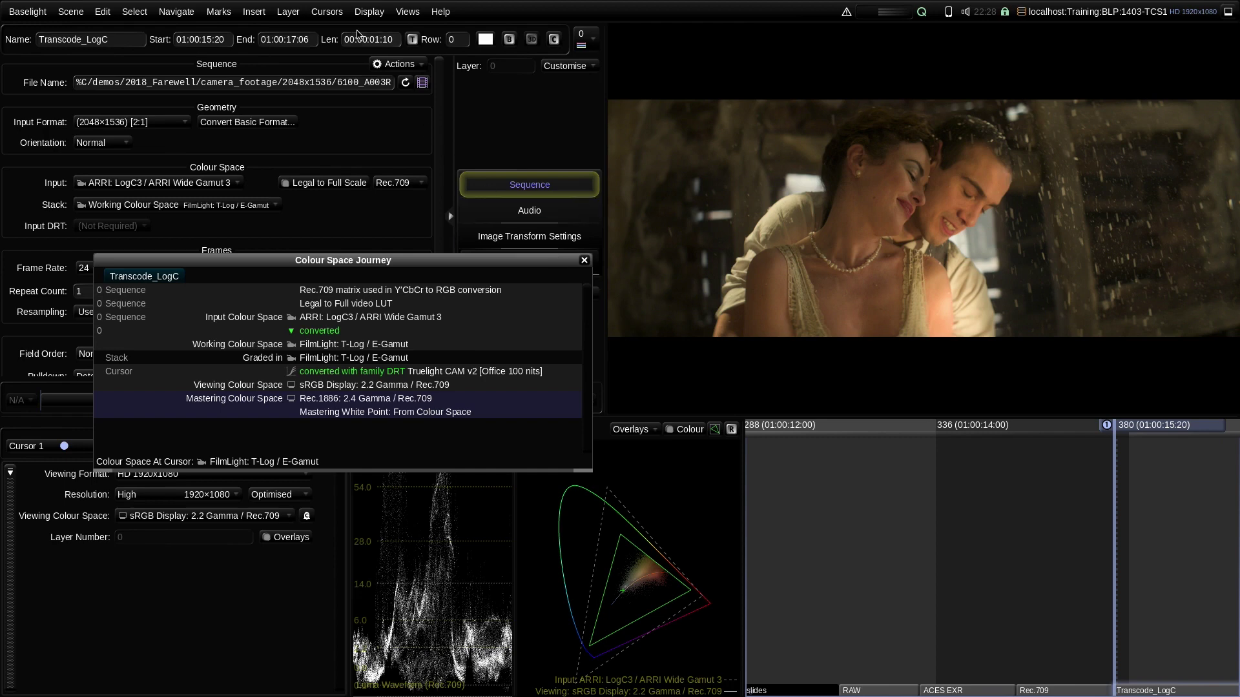
Step: Try a Base Grade layer with a bluer Balance on the Transcode_LogC strip and take the layer away again
key(ctrl+l)
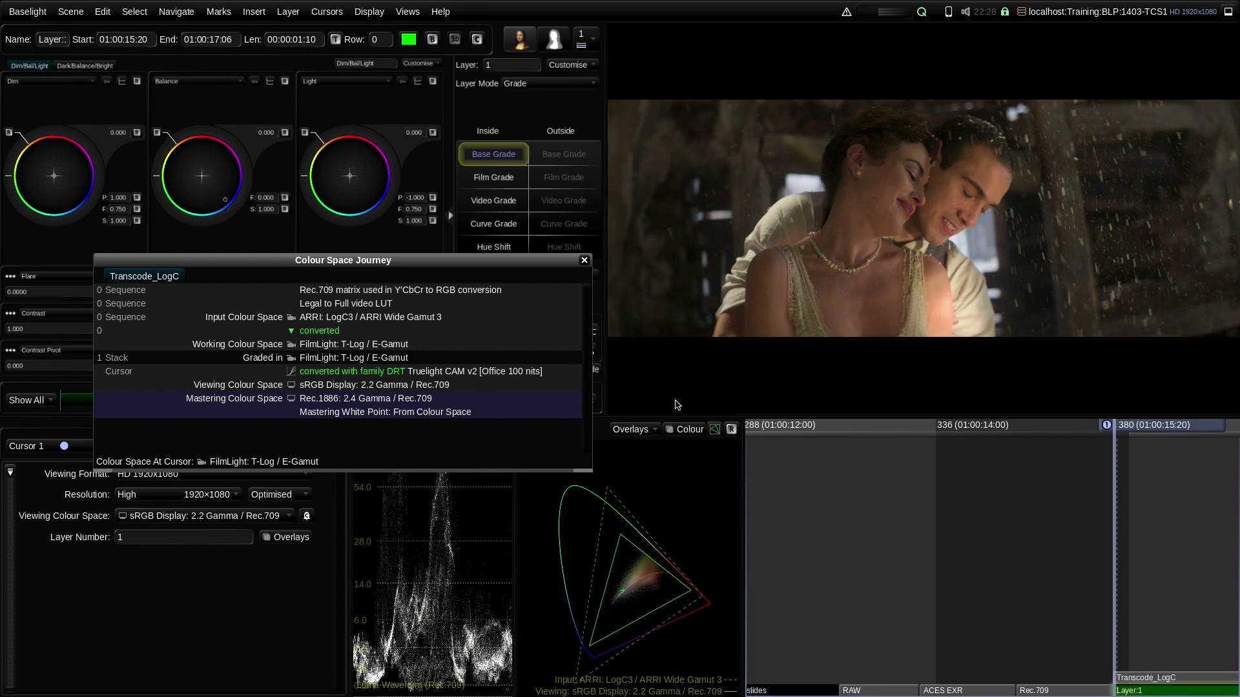
click(1001, 565)
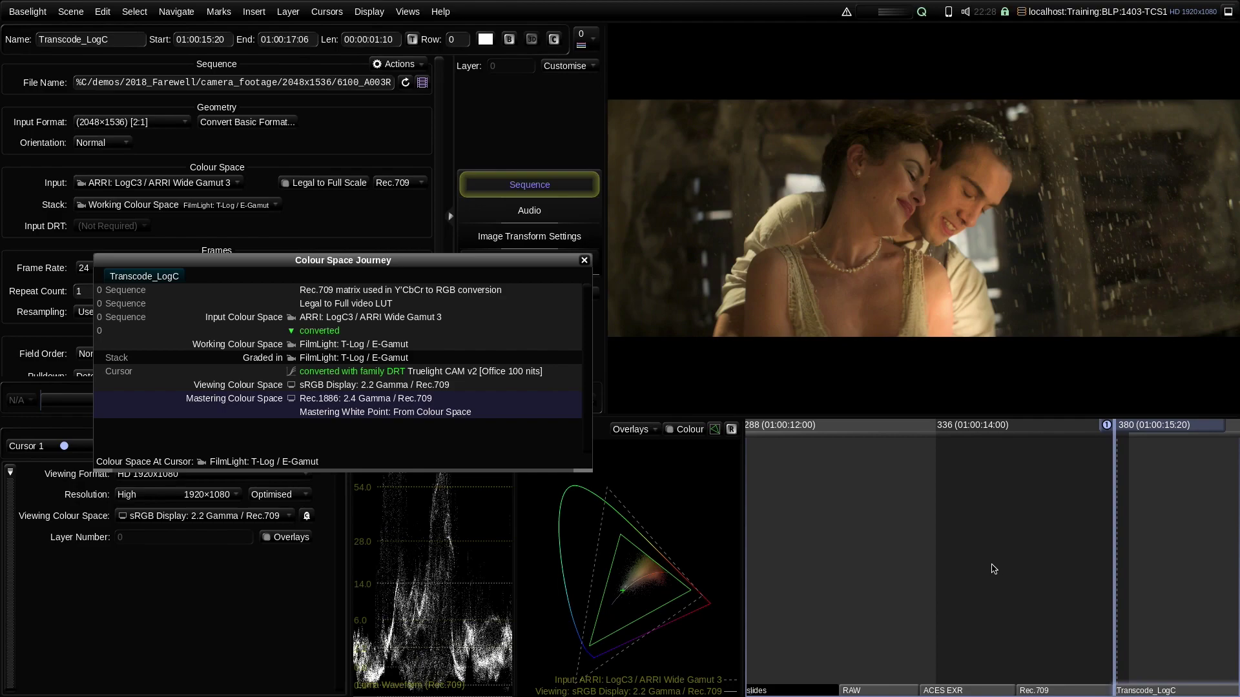
drag(982, 571, 873, 508)
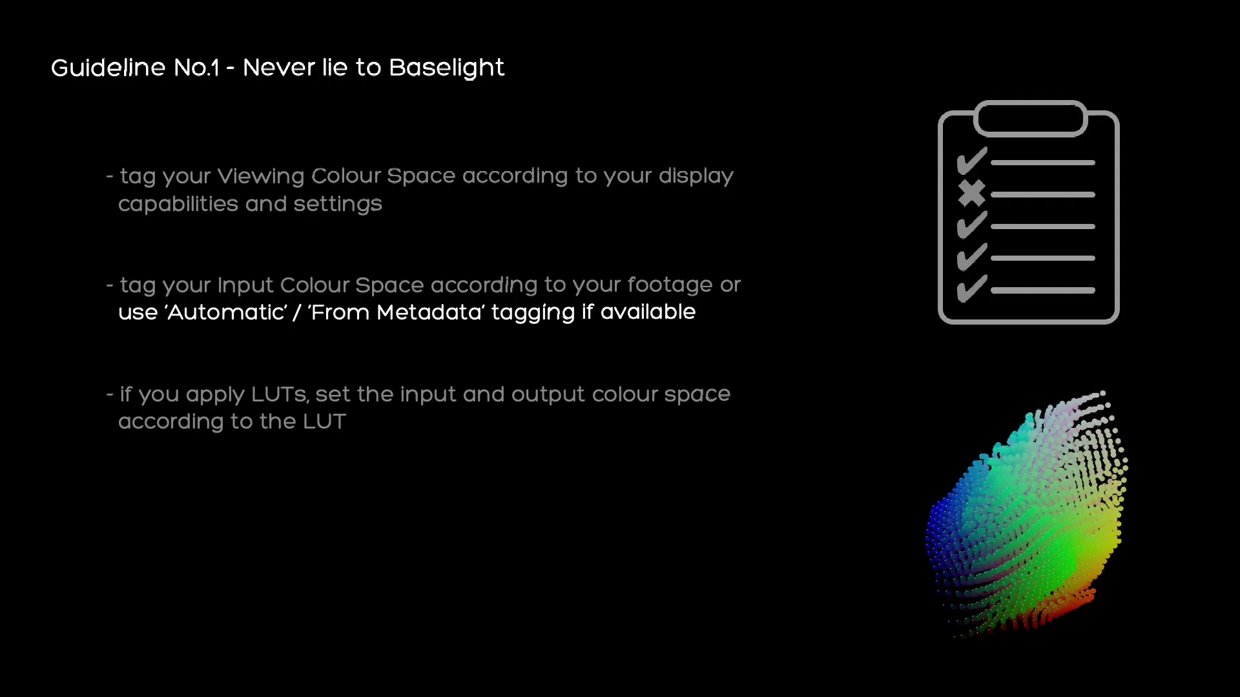